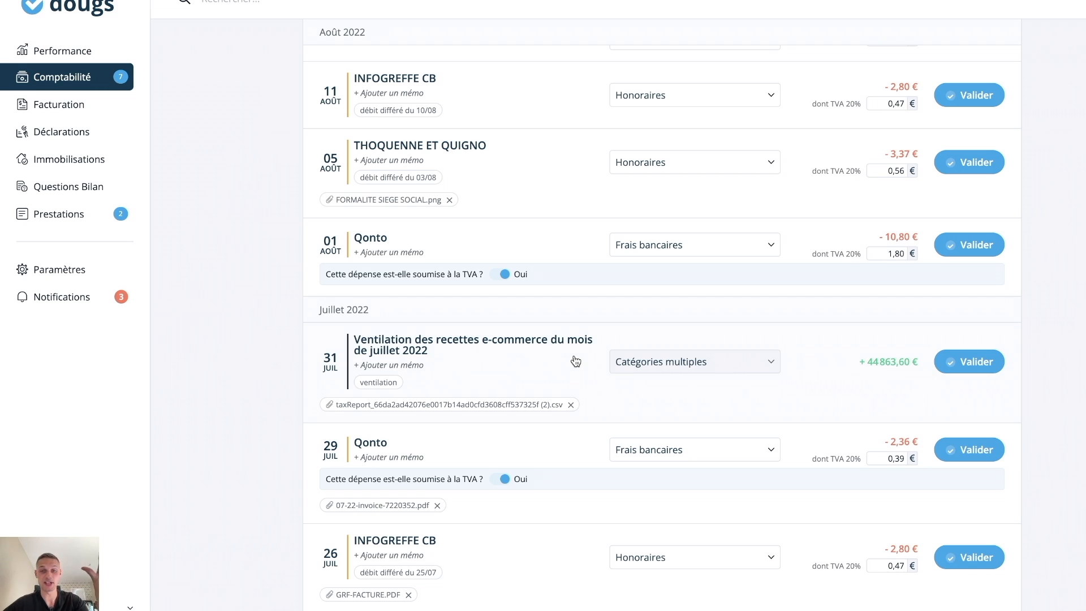
- Open the July 2022 e-commerce revenue breakdown entry and locate its "3. Commissions de juillet 2022" section
left_click(576, 360)
scroll(566, 385, "down", 1)
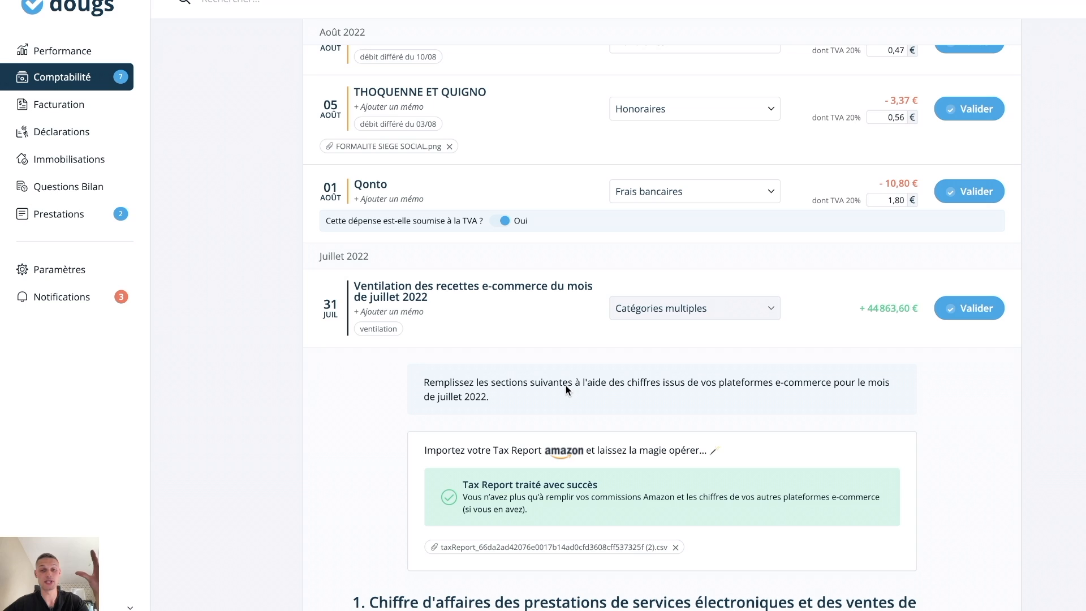
scroll(565, 385, "down", 2)
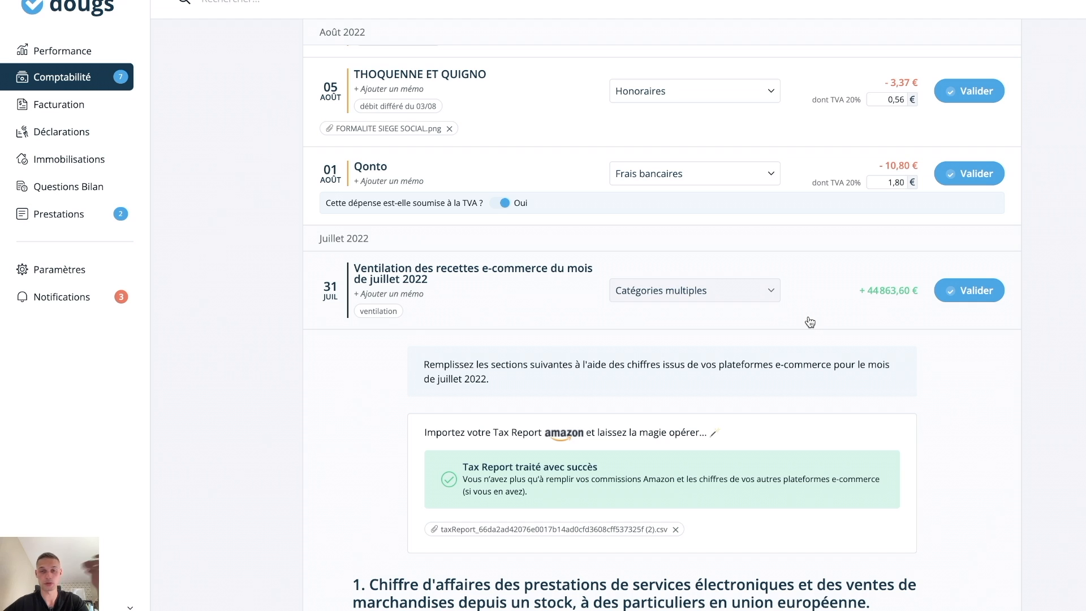
scroll(700, 386, "down", 1)
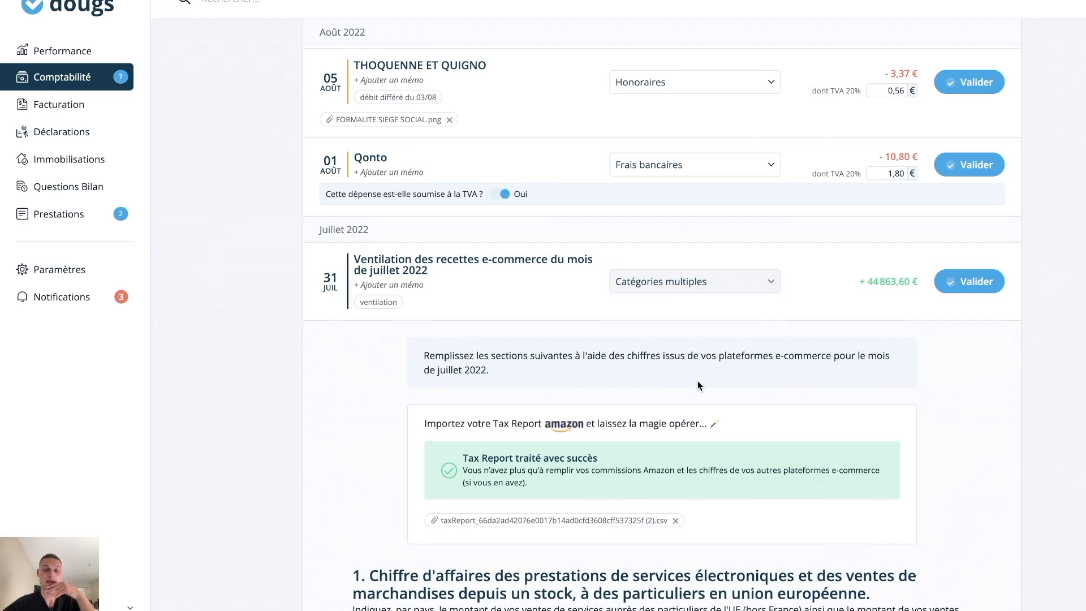
scroll(700, 386, "down", 15)
scroll(697, 380, "down", 15)
scroll(697, 388, "down", 12)
scroll(699, 390, "up", 4)
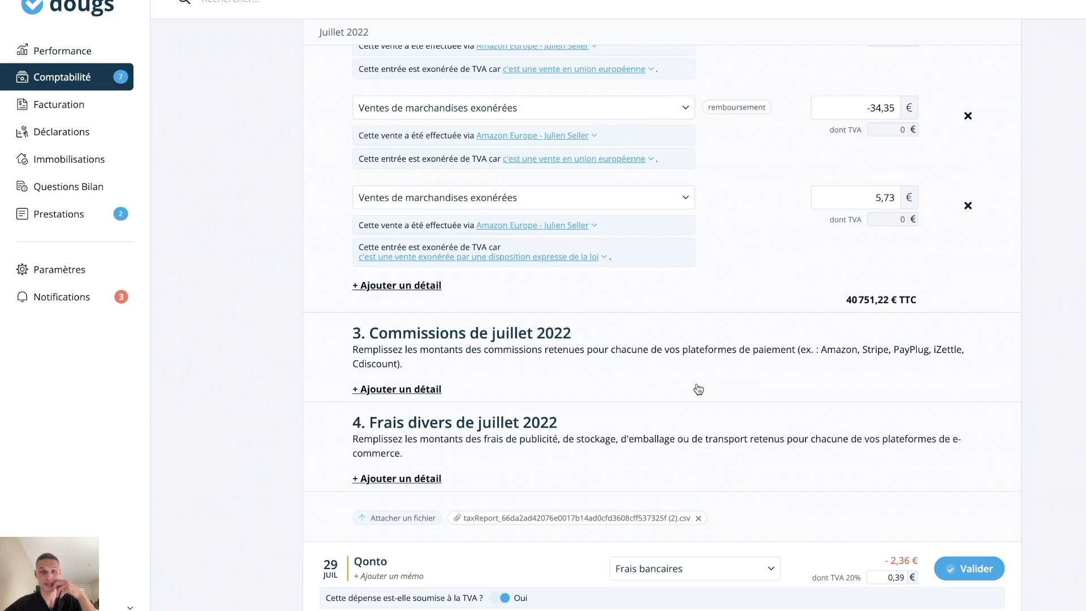
left_click_drag(520, 333, 412, 336)
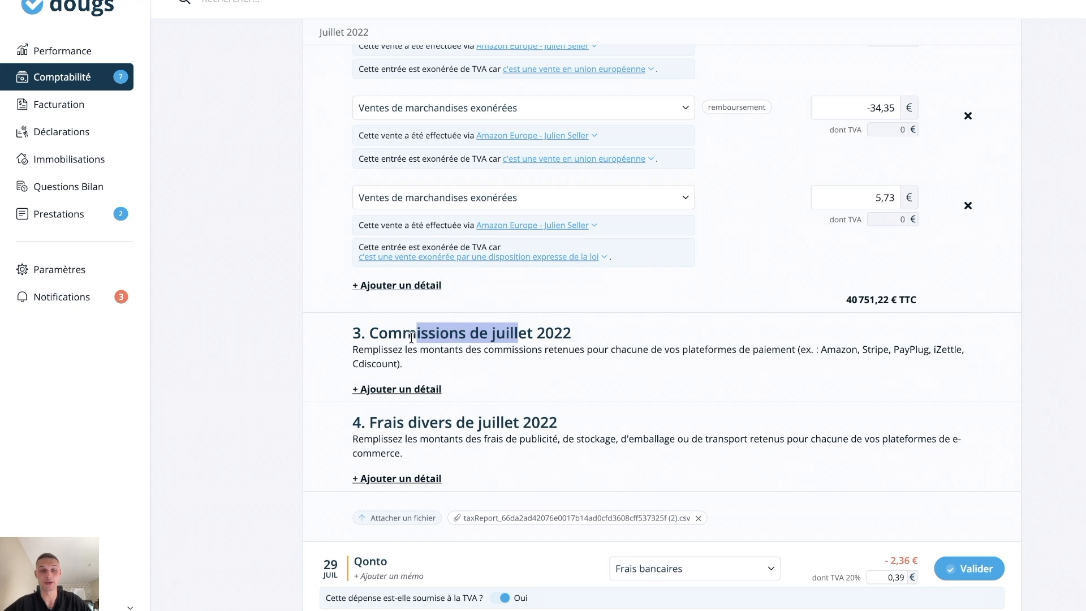
left_click(322, 334)
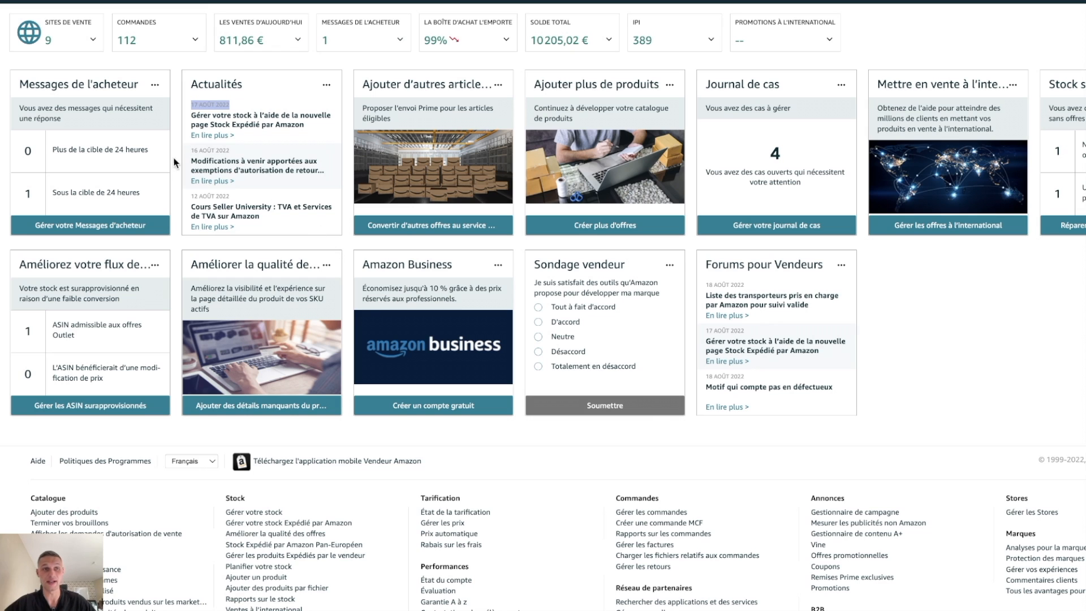
- Open the tax document library (Bibliothèque des documents fiscaux) from the reports in Amazon Seller Central
left_click(15, 2)
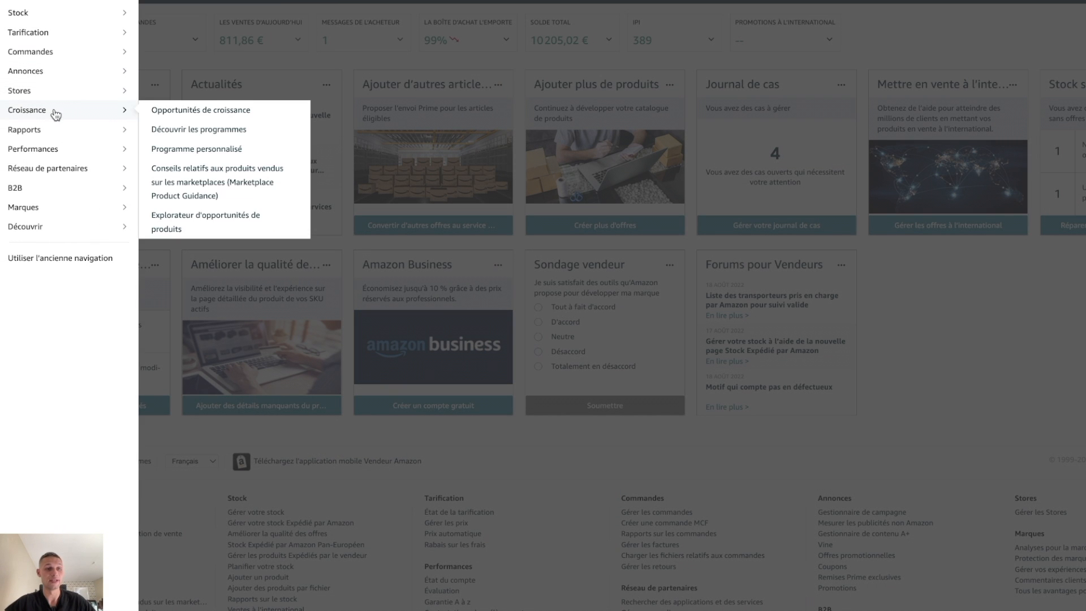
mouse_move(68, 127)
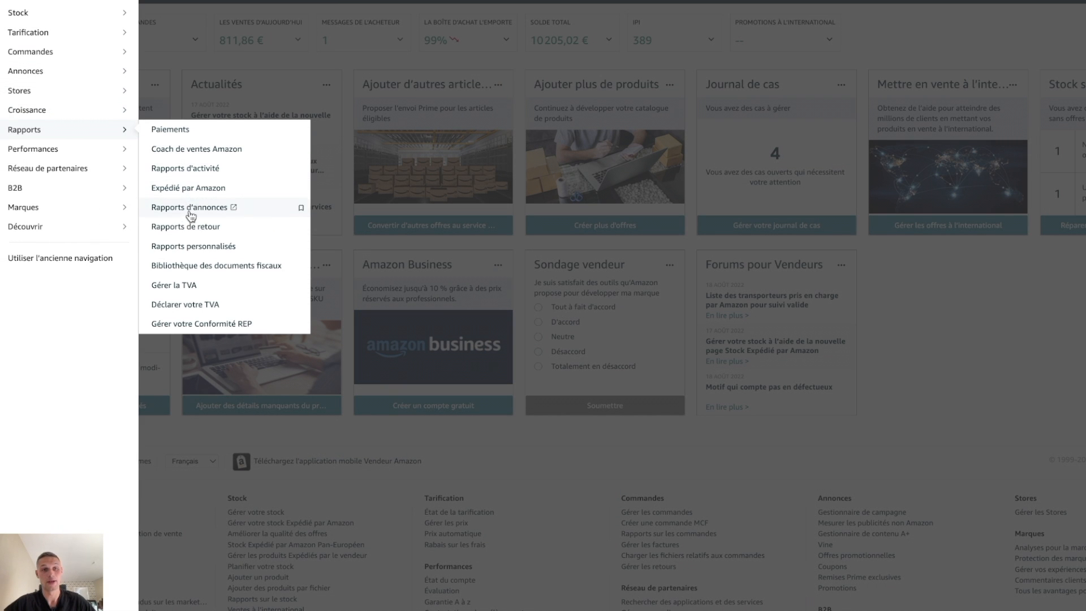
left_click(199, 266)
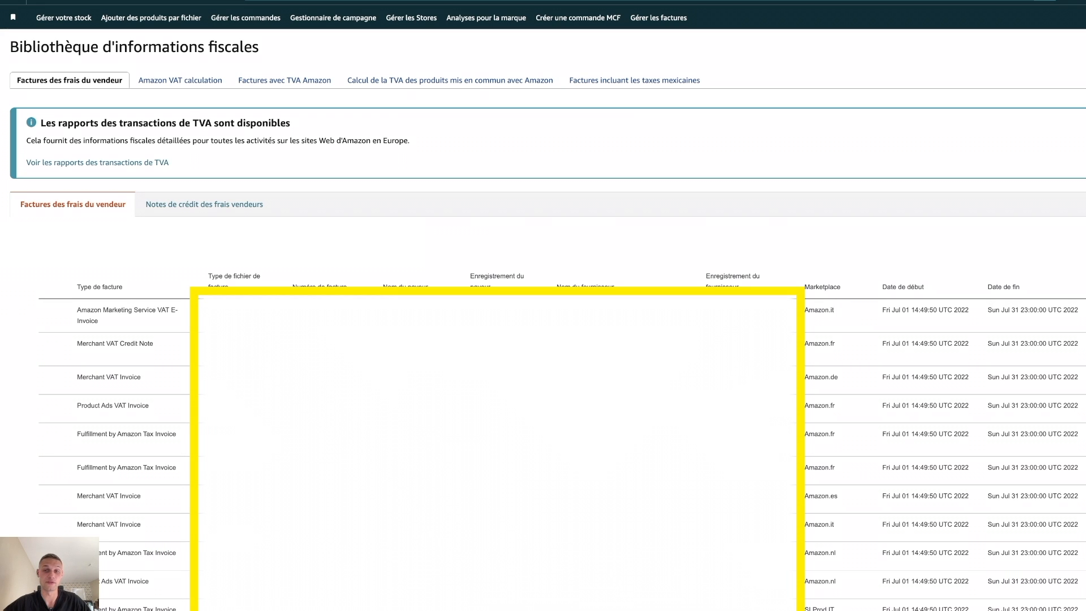
- Examine the invoice types in the seller fee invoice list: Amazon Marketing Service, Merchant VAT Credit Note, Merchant VAT Invoice and Product Ads
scroll(543, 305, "down", 1)
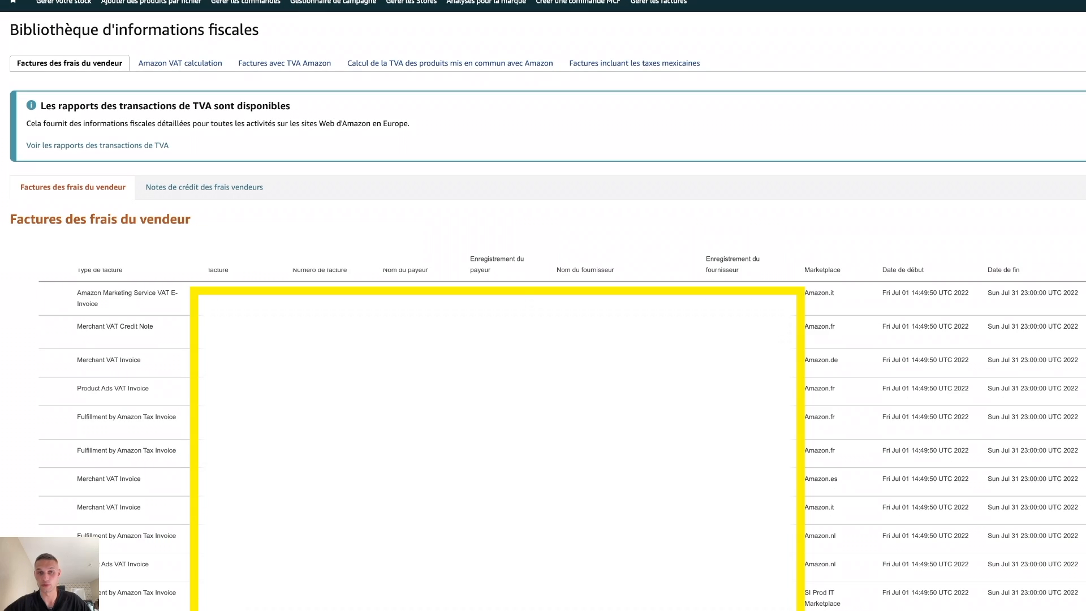
scroll(543, 396, "down", 3)
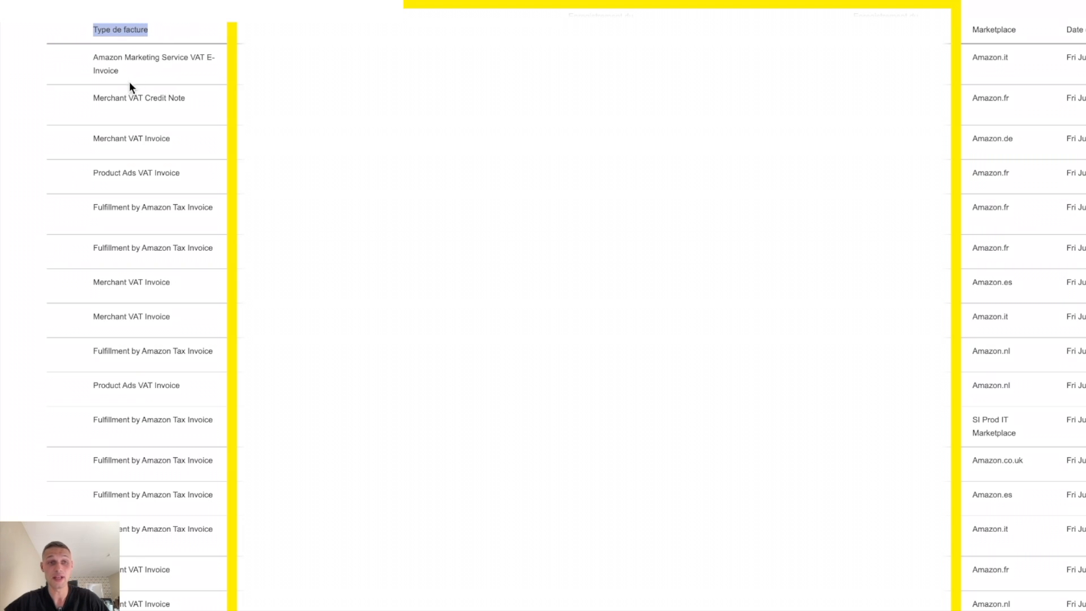
left_click_drag(187, 102, 71, 97)
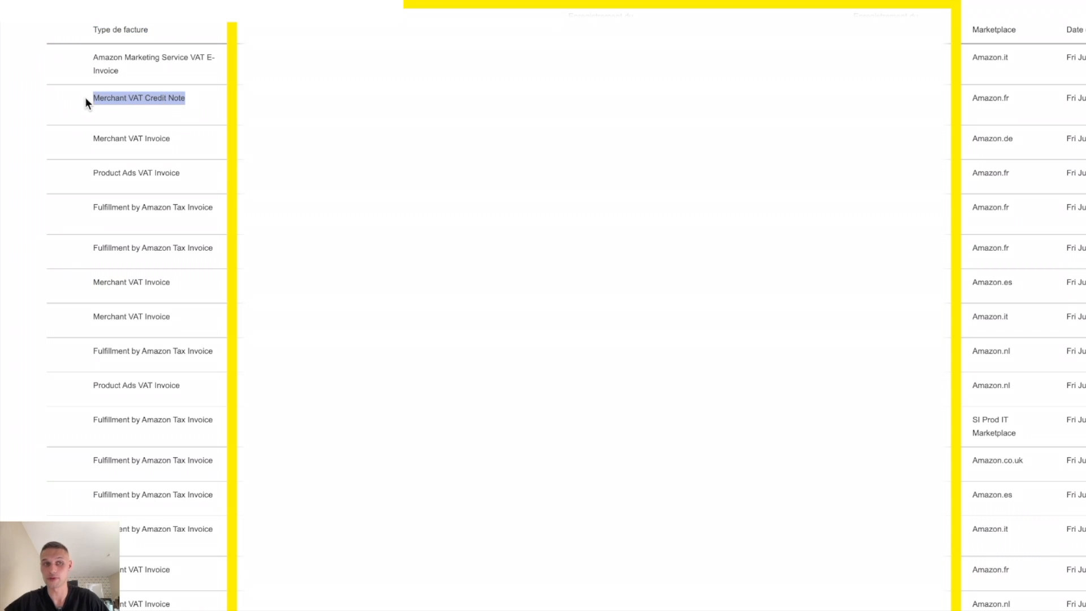
left_click_drag(119, 72, 93, 57)
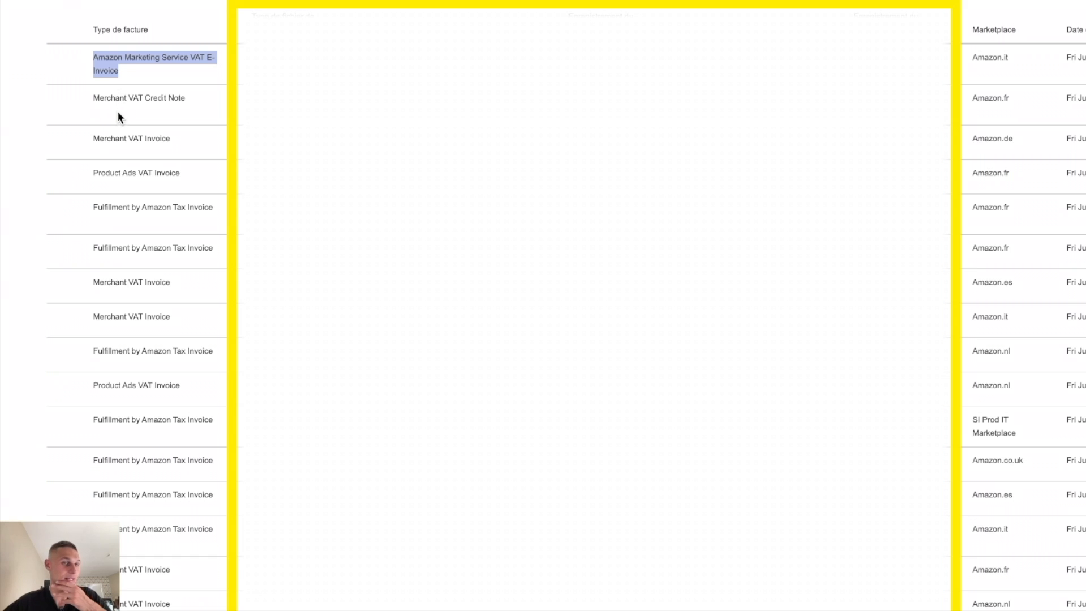
left_click(95, 91)
left_click_drag(113, 70, 83, 64)
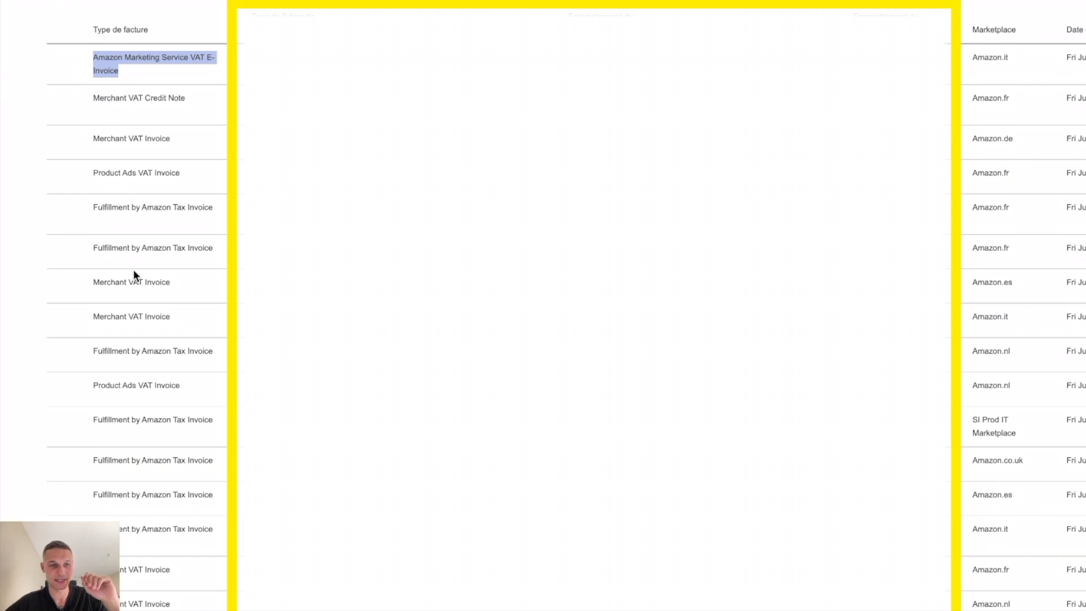
left_click_drag(197, 385, 104, 380)
left_click_drag(120, 71, 94, 52)
left_click(158, 82)
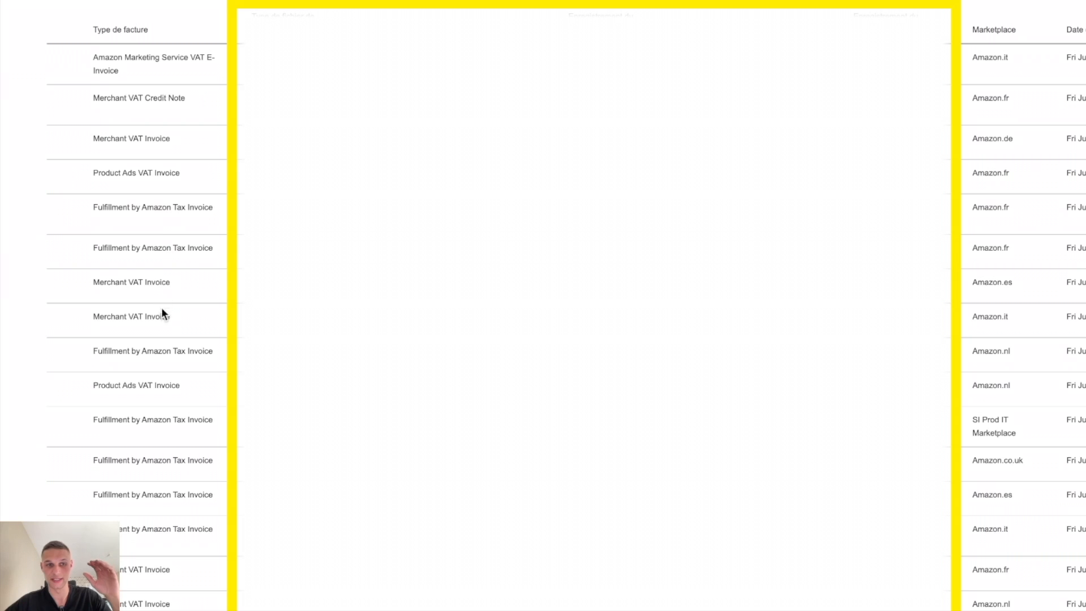
left_click_drag(190, 384, 93, 383)
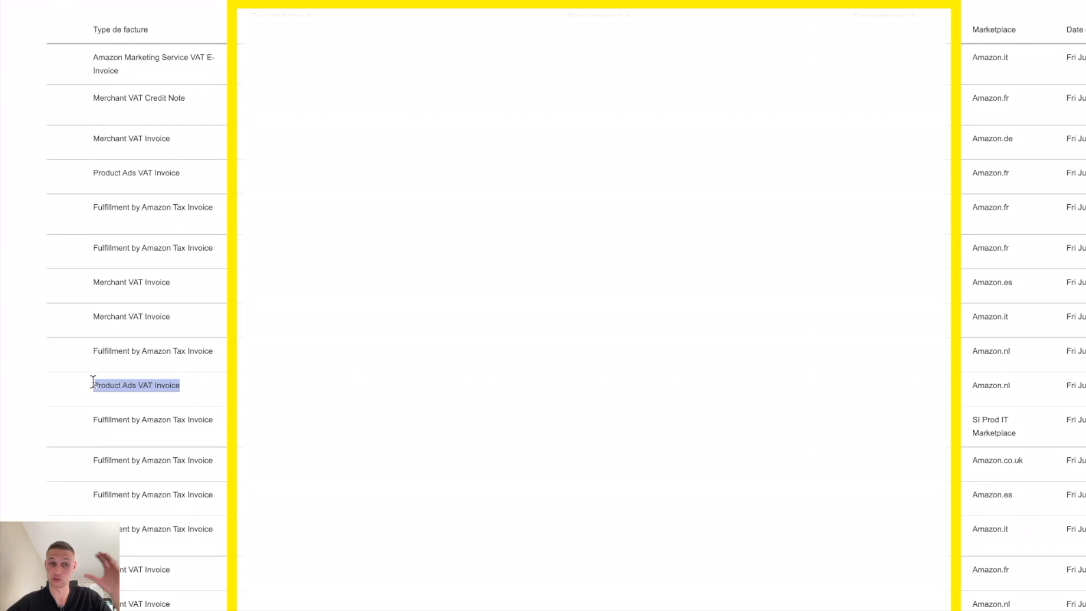
left_click_drag(198, 92, 105, 102)
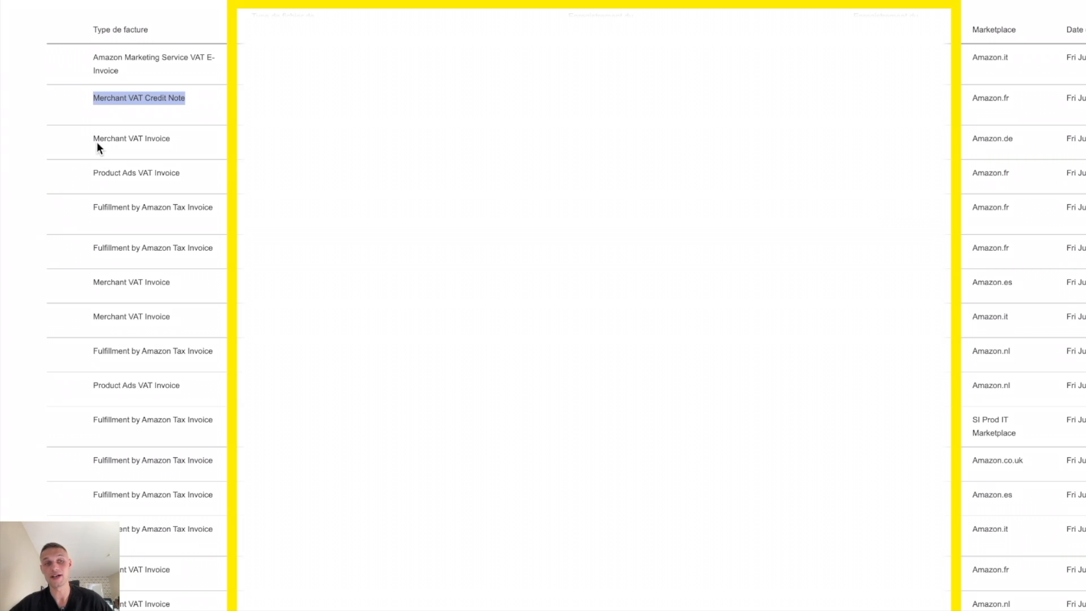
left_click_drag(169, 141, 87, 141)
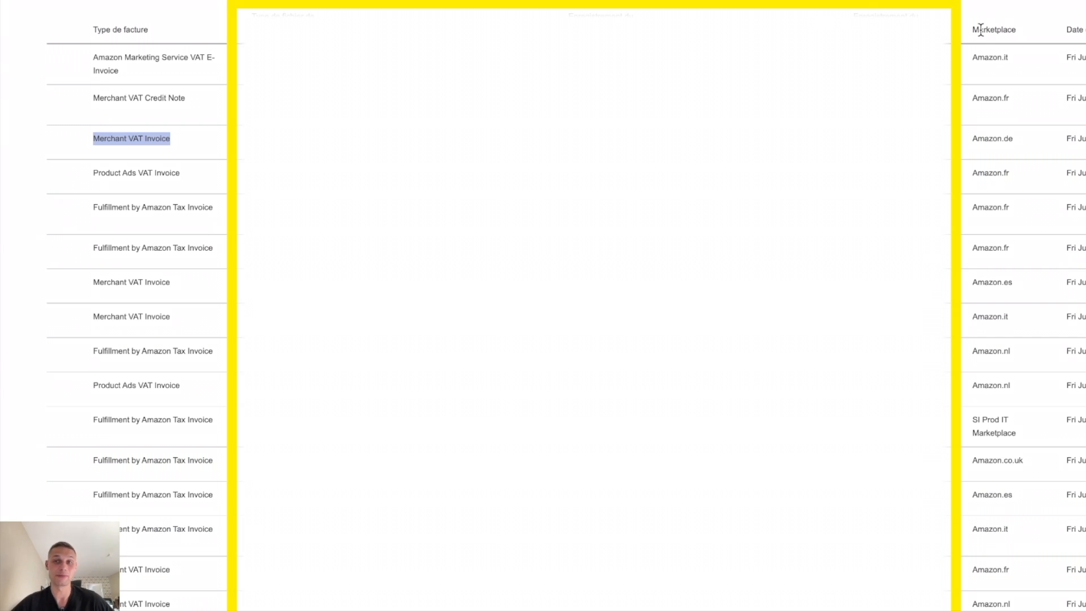
- Check the marketplaces and start dates of the seller fee invoices down to where the July 2022 entries end
left_click_drag(973, 30, 994, 33)
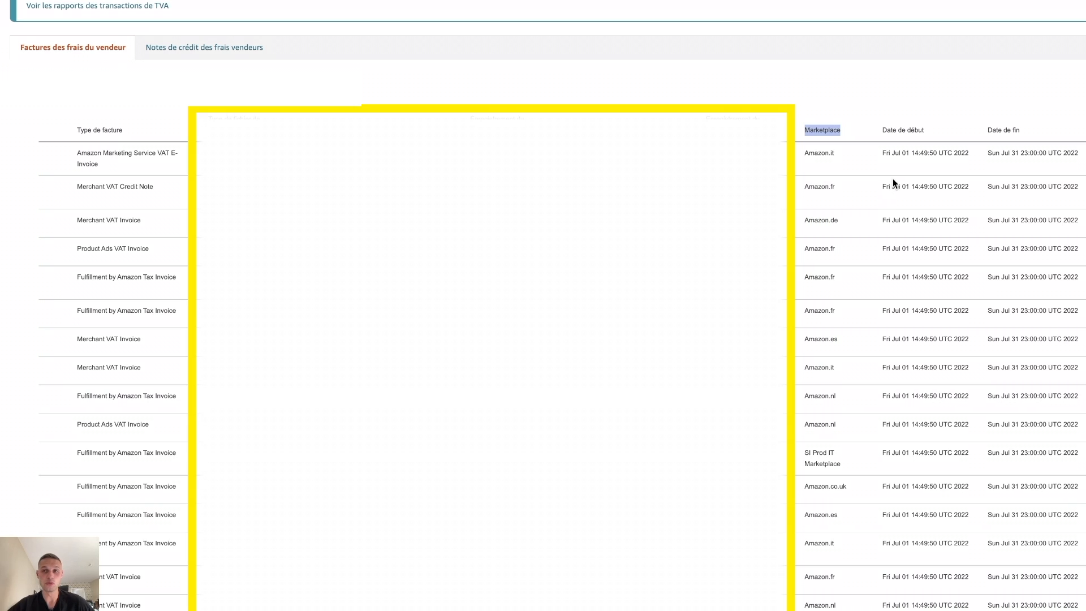
left_click_drag(882, 154, 921, 394)
scroll(908, 375, "down", 3)
scroll(919, 349, "up", 1)
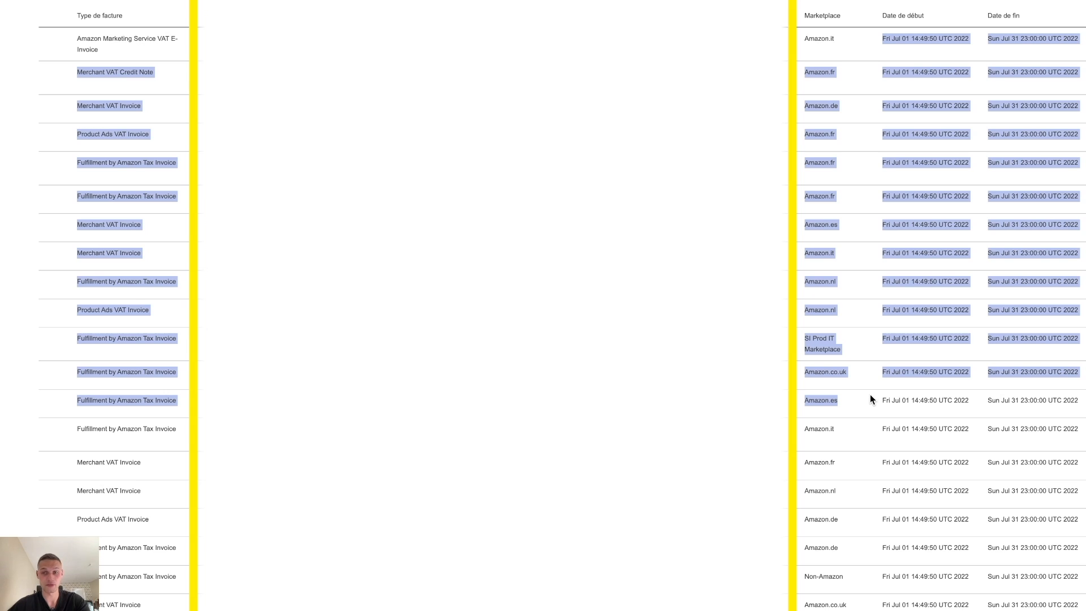
scroll(870, 395, "down", 2)
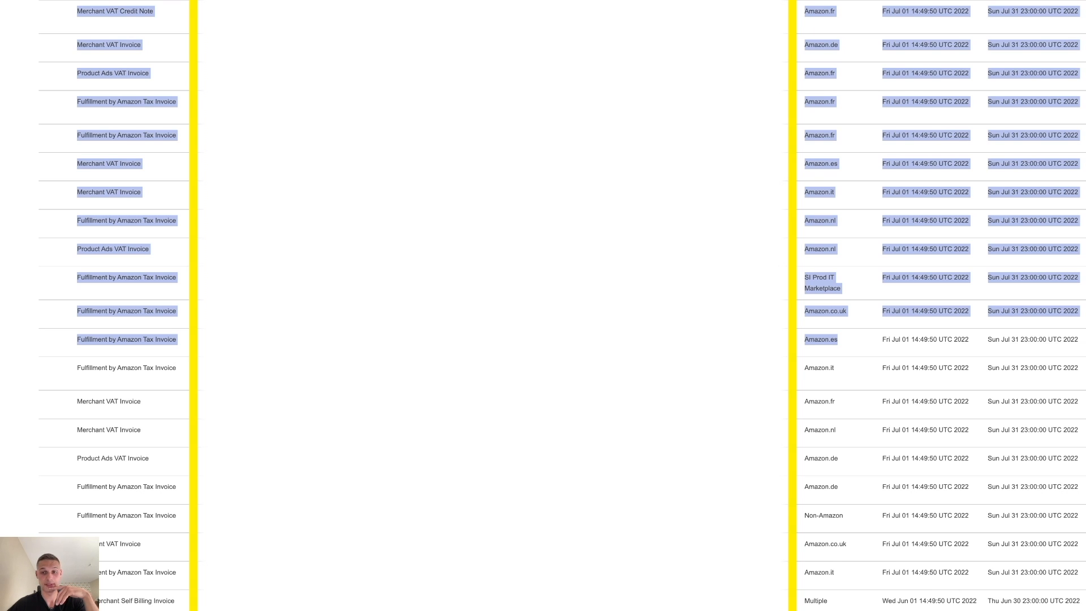
scroll(863, 594, "down", 1)
left_click(897, 568)
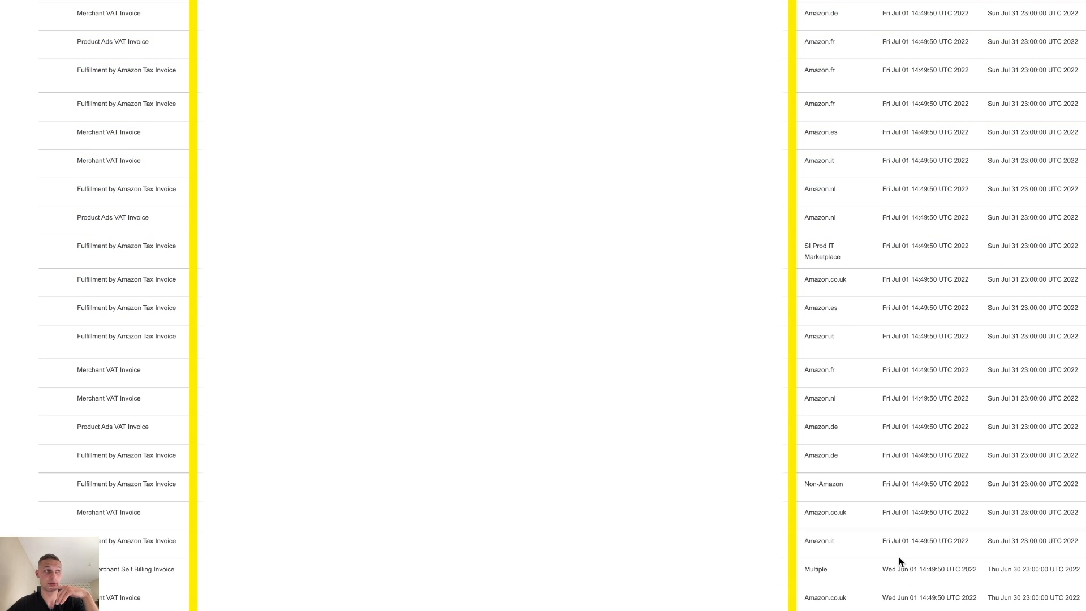
- Highlight the July 2022 invoice rows from the first entry down, ending on the last July row for Amazon.it
left_click_drag(898, 570, 77, 217)
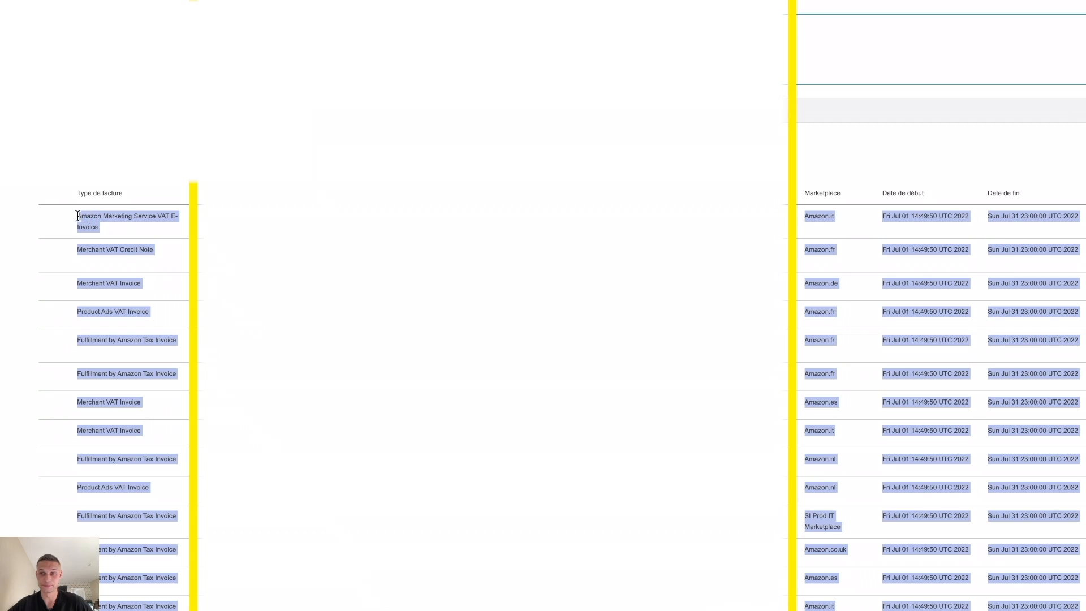
scroll(78, 217, "down", 4)
scroll(543, 305, "down", 3)
scroll(543, 306, "up", 2)
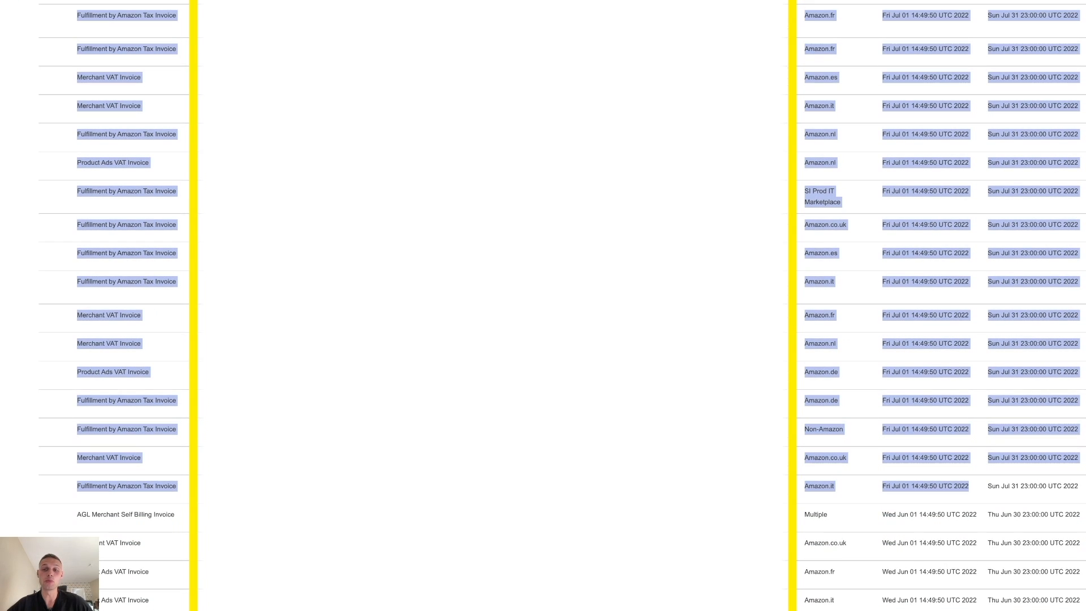
scroll(543, 305, "up", 1)
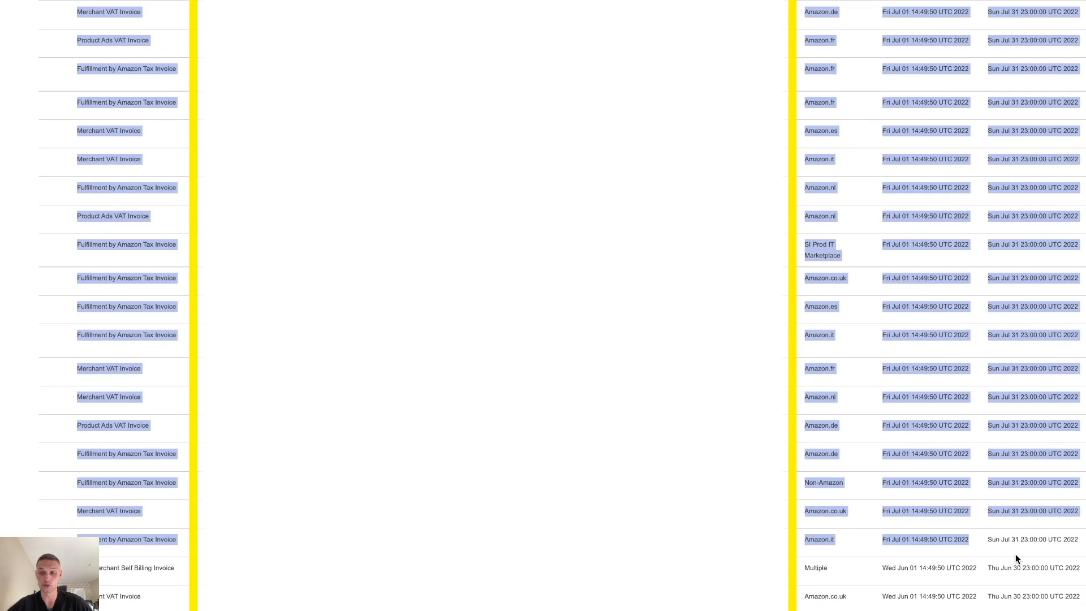
left_click(1079, 540)
left_click_drag(1080, 540, 79, 541)
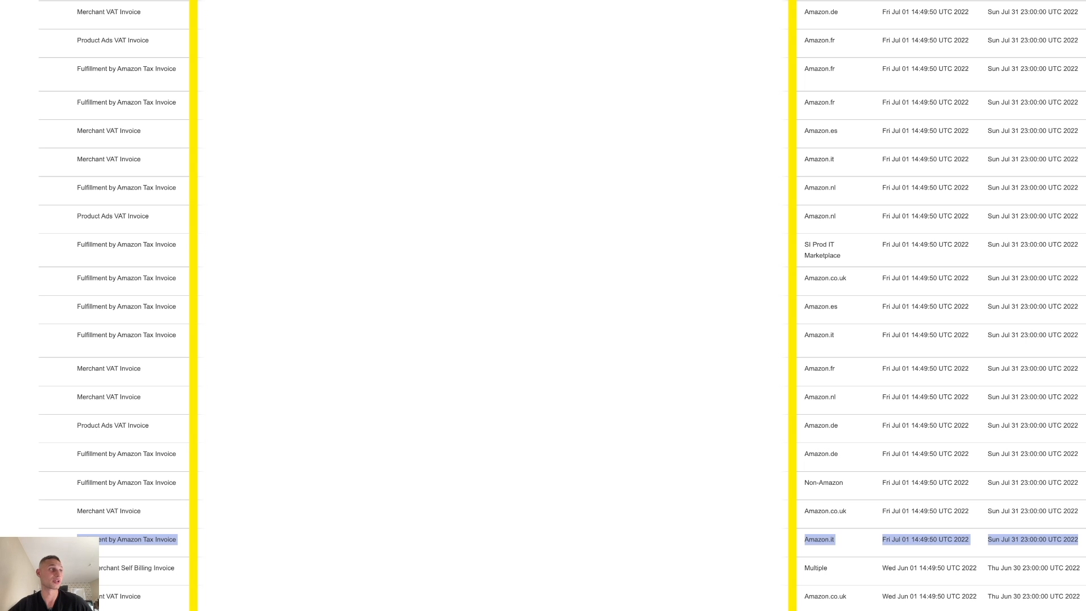
- Display the last July Amazon.it Fulfillment by Amazon Tax Invoice and highlight the Amazon.co.uk Merchant VAT Invoice row above it
scroll(543, 305, "right", 2)
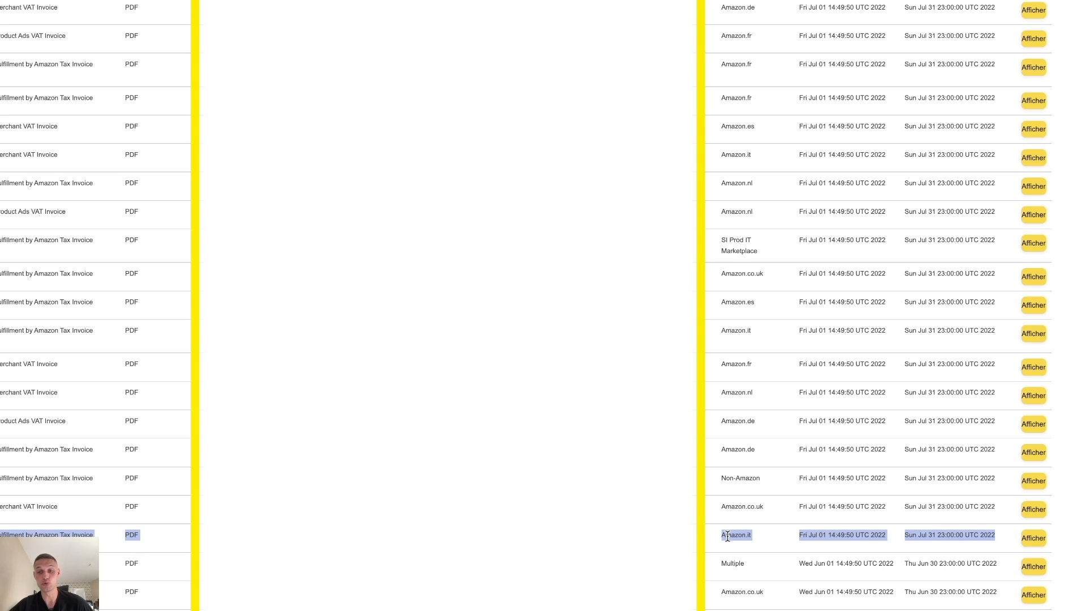
left_click(1027, 538)
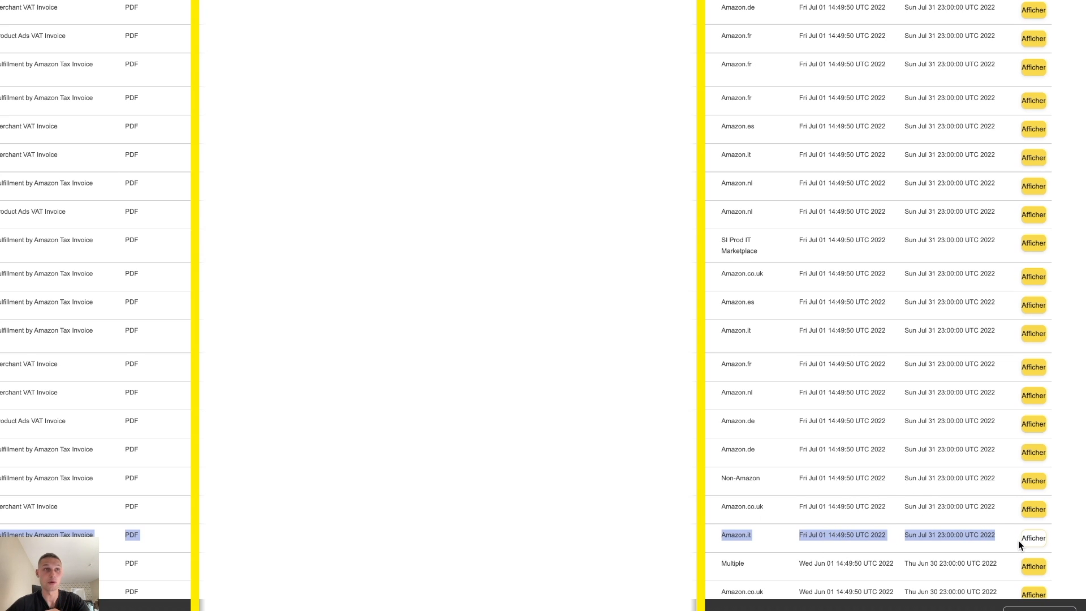
left_click(1003, 505)
left_click_drag(1003, 504, 0, 502)
left_click(1023, 508)
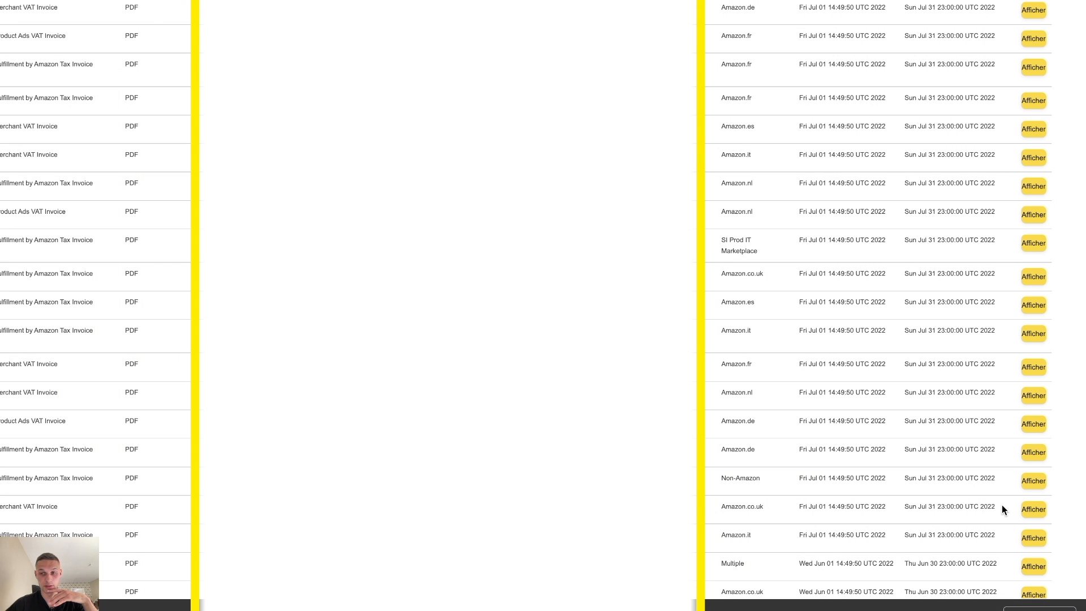
left_click_drag(1002, 504, 15, 500)
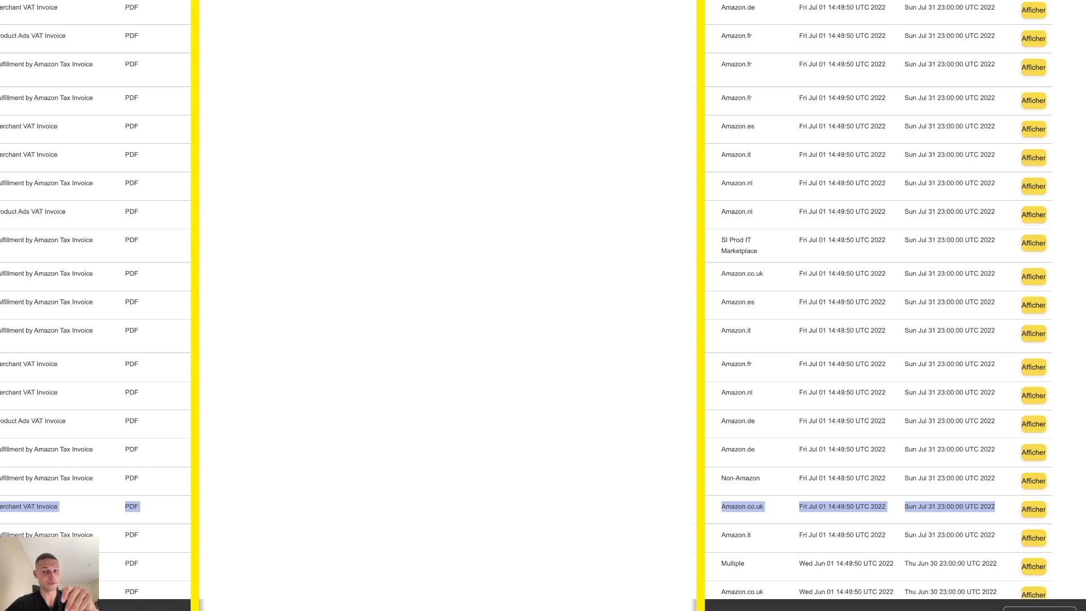
- Look over the remaining July 2022 seller fee invoices that also need retrieving
scroll(22, 506, "up", 1)
scroll(526, 300, "up", 3)
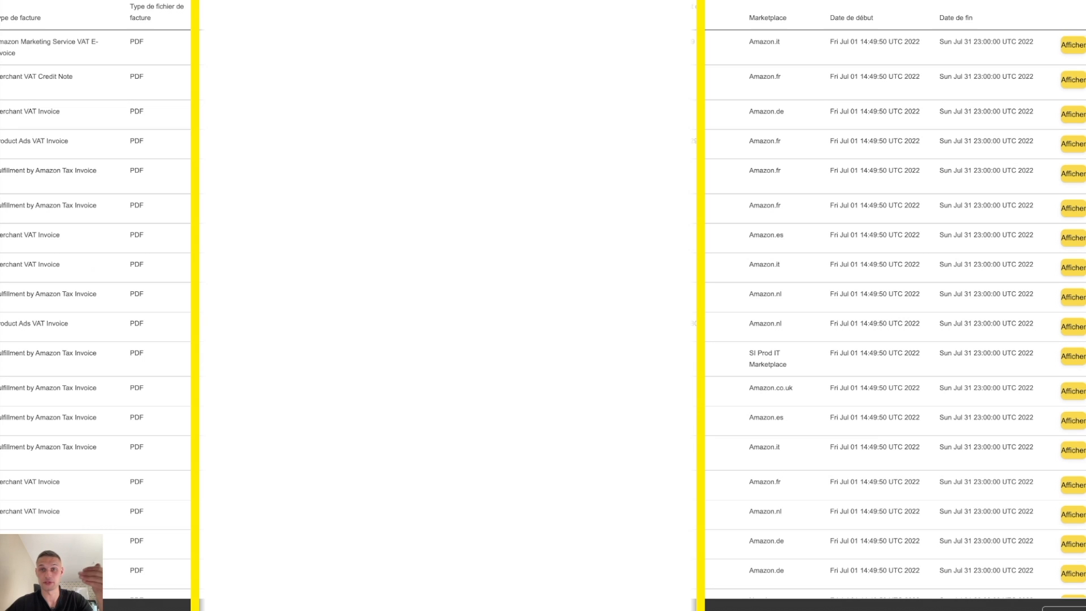
scroll(715, 46, "down", 3)
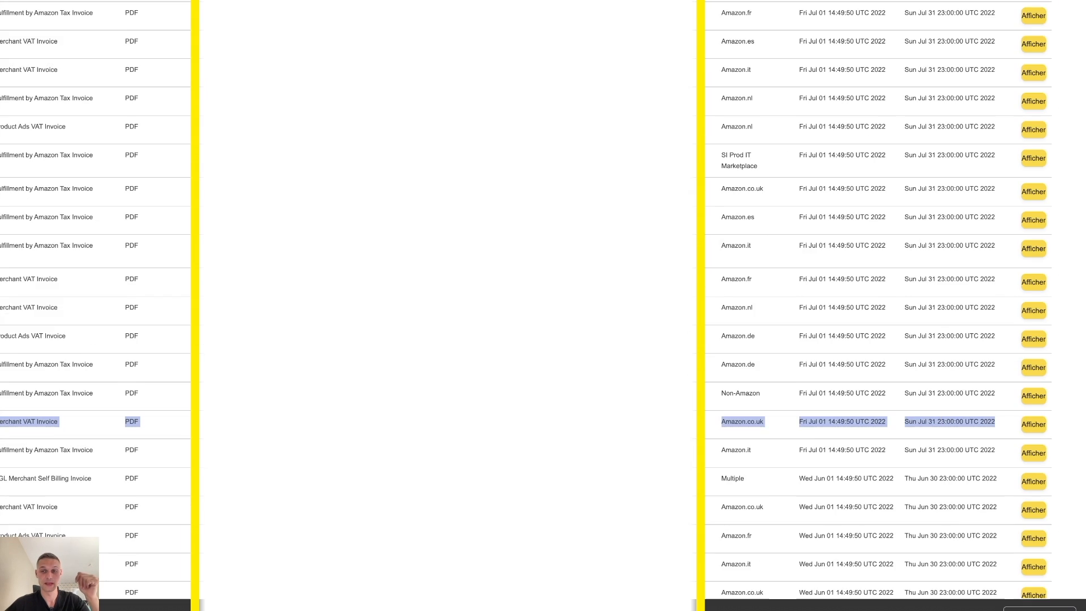
scroll(526, 300, "up", 1)
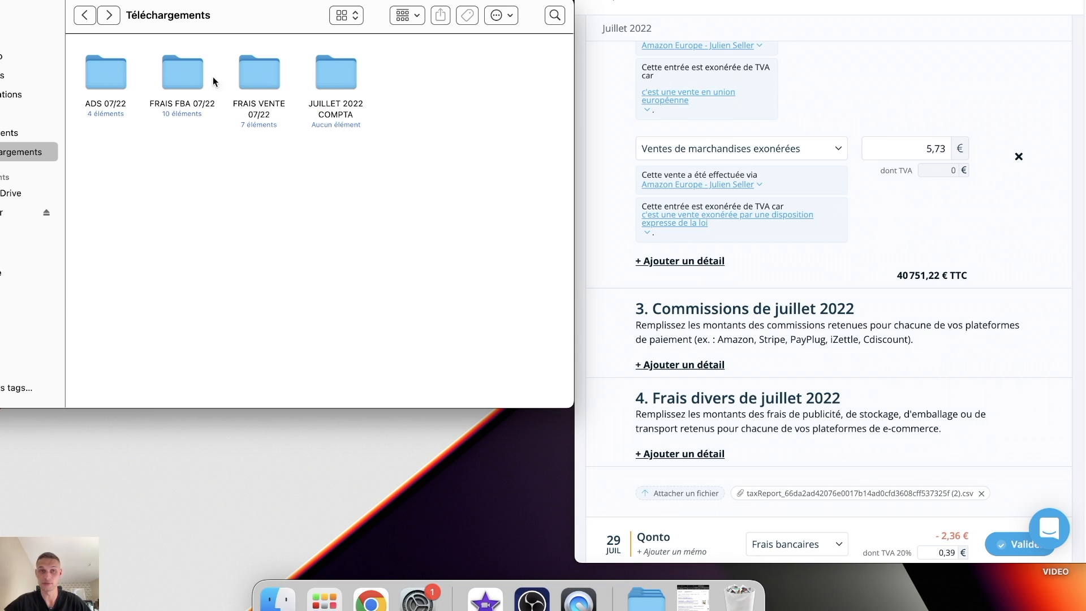
- Switch to Finder and locate the JUILLET 2022 COMPTA folder in Téléchargements
left_click(345, 81)
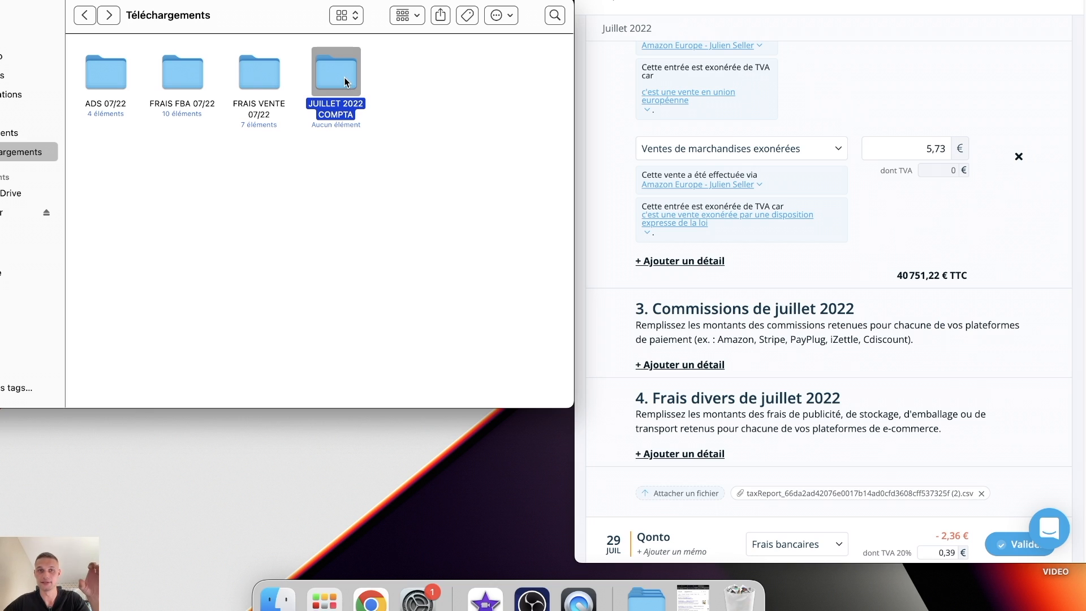
left_click(320, 142)
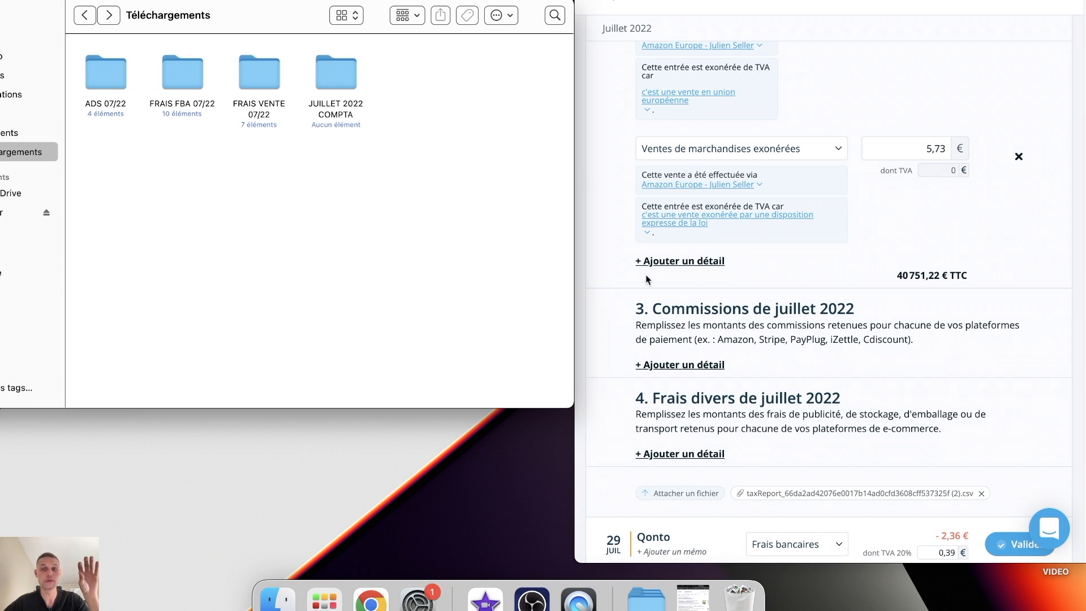
- Highlight the heading Commissions de juillet 2022 and open the FRAIS VENTE 07/22 folder
left_click(651, 307)
left_click_drag(652, 308, 871, 318)
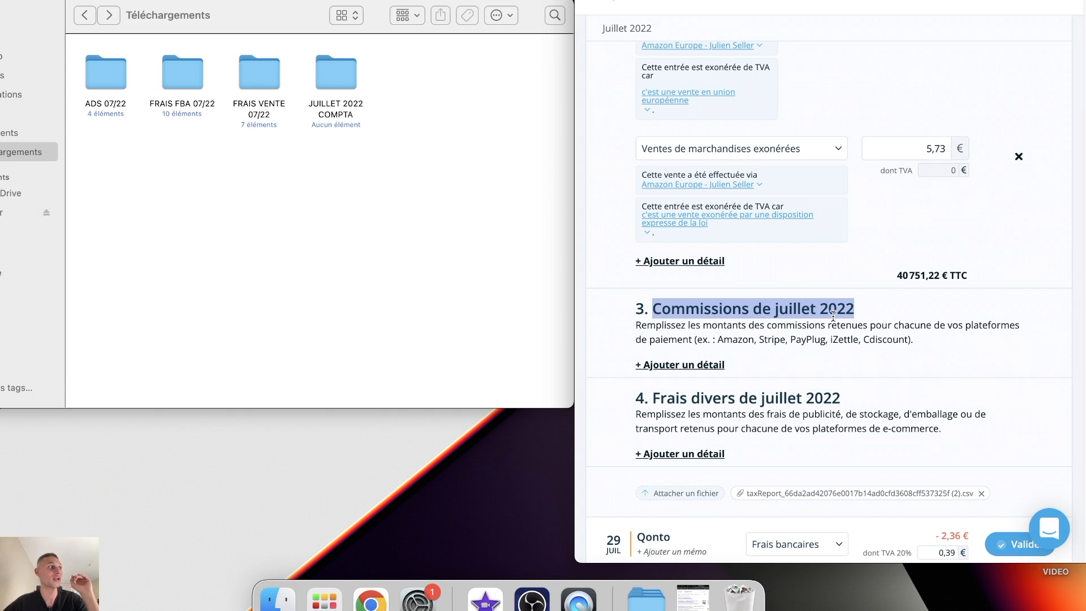
double_click(249, 72)
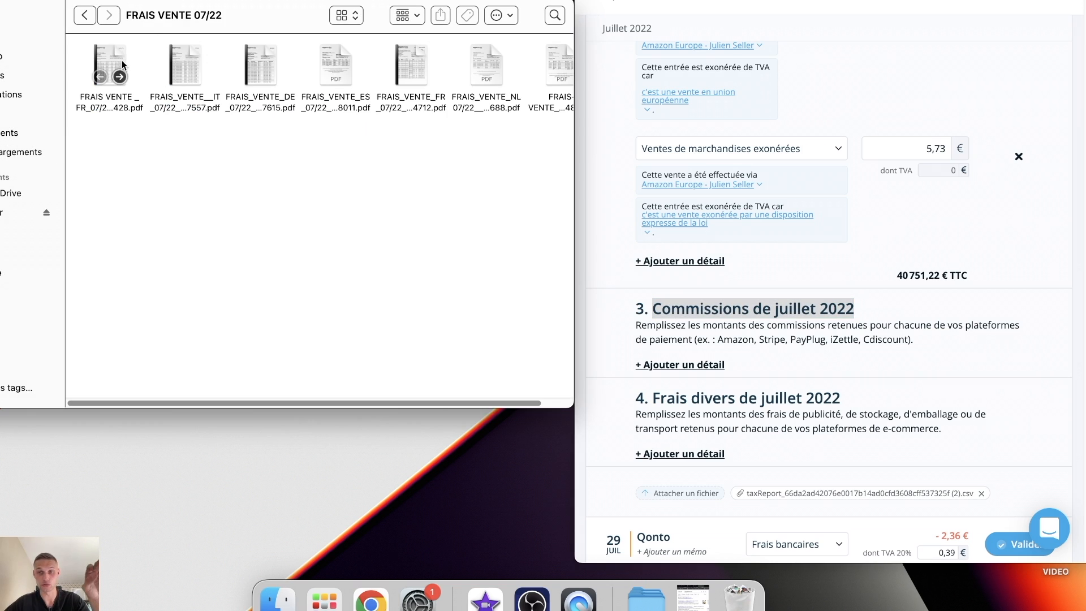
- Add a detail line under Commissions de juillet 2022 and categorise it as Commissions e-commerce
left_click(697, 367)
left_click(697, 367)
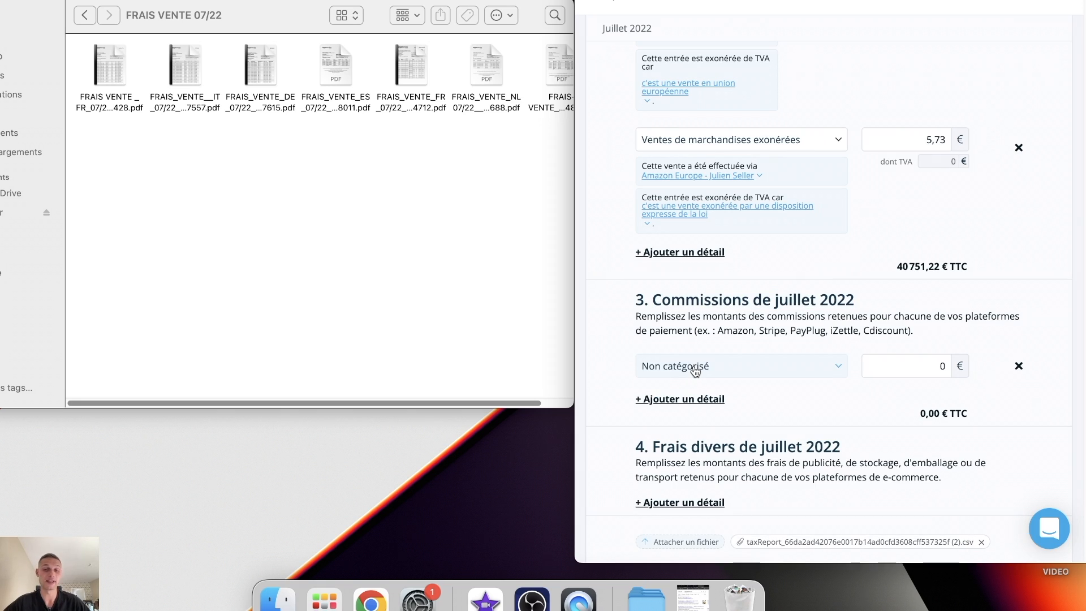
left_click(696, 369)
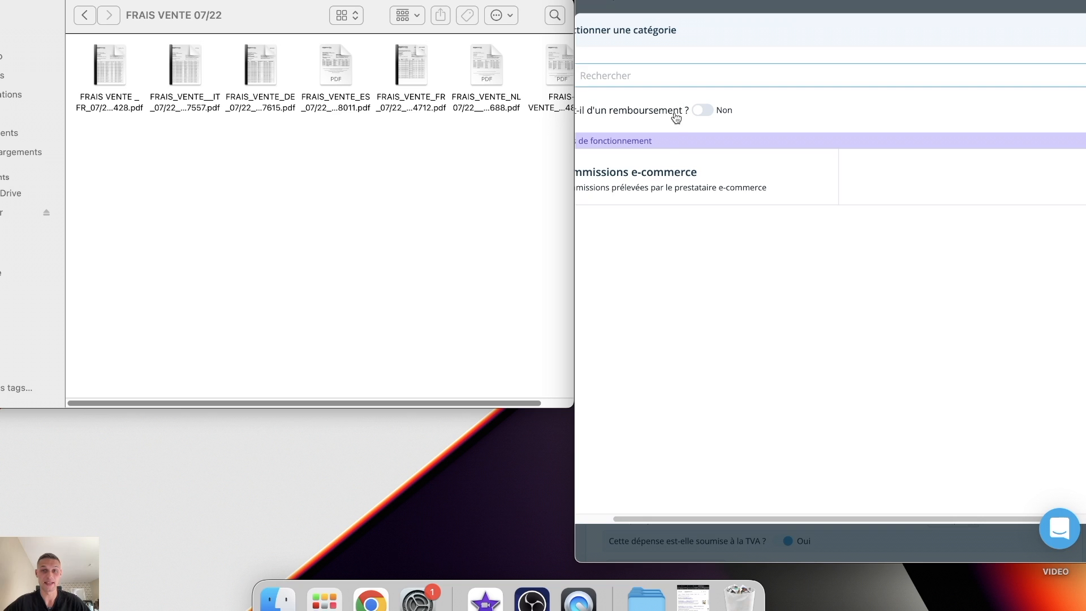
left_click_drag(716, 518, 677, 274)
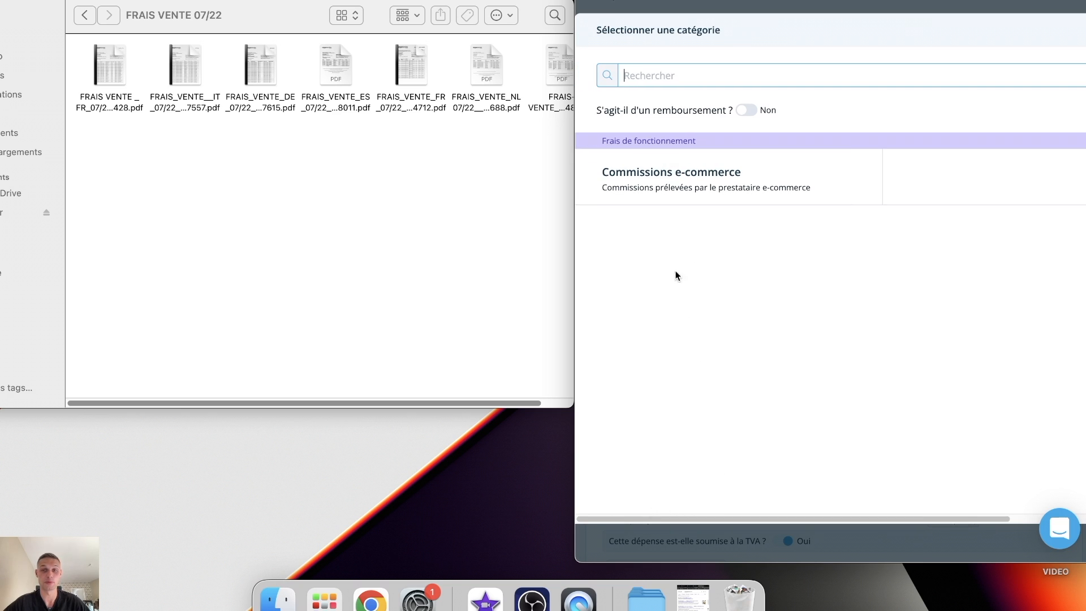
left_click(657, 180)
- Look over the sales fee invoices in the FRAIS VENTE 07/22 folder through to the last file
mouse_move(121, 57)
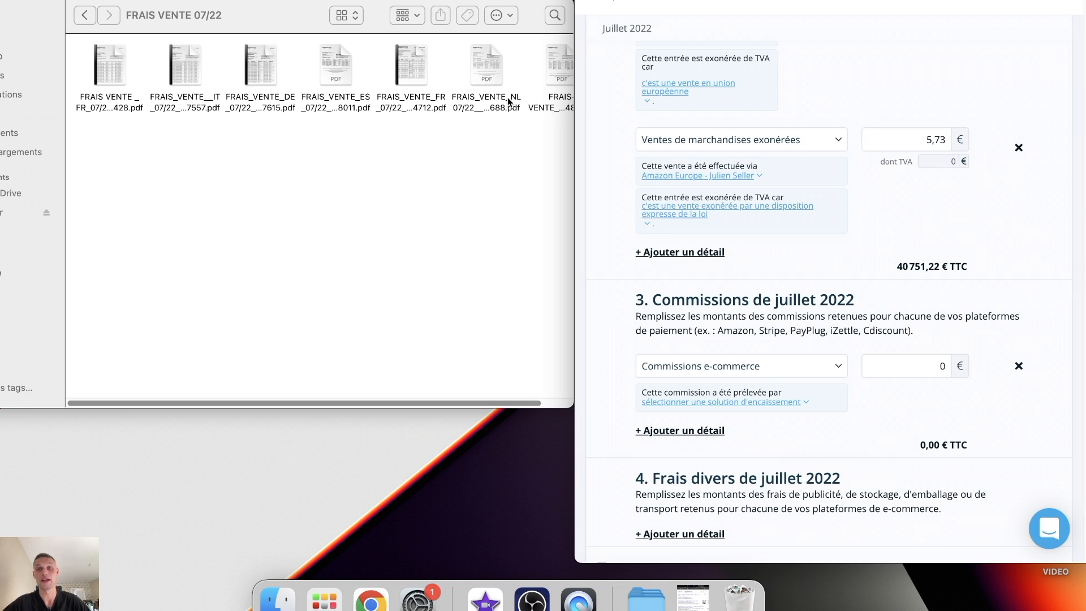
left_click_drag(438, 403, 481, 402)
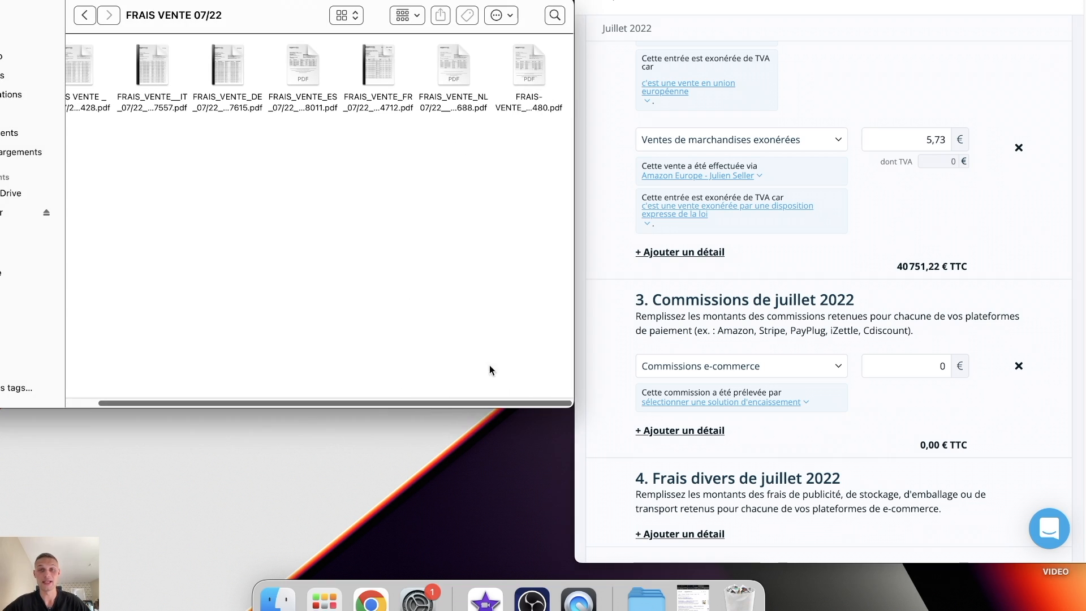
left_click(518, 105)
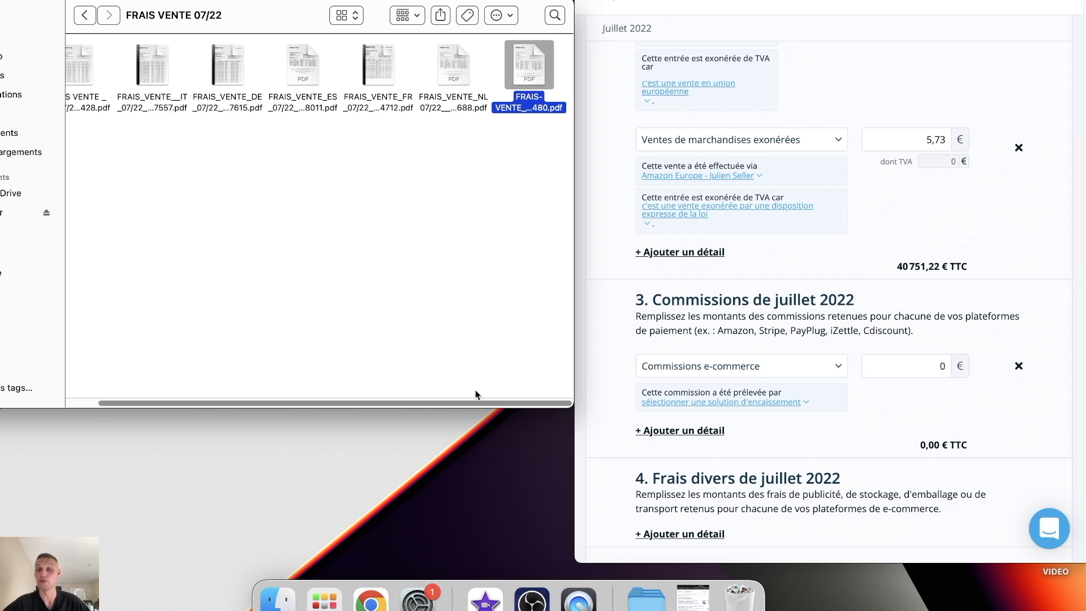
left_click_drag(482, 402, 365, 378)
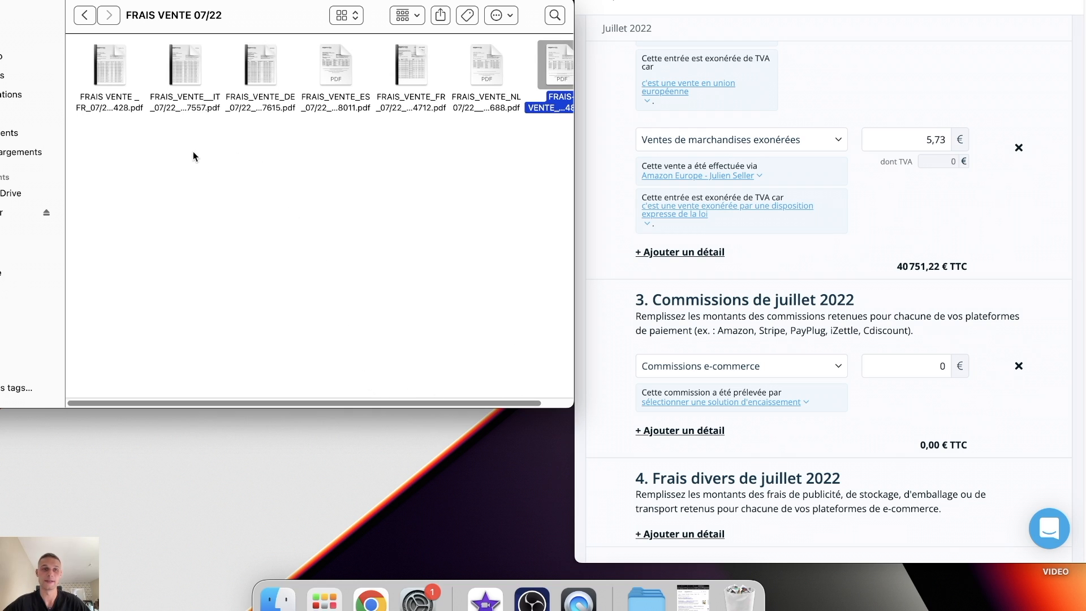
- Open the first French sales fee invoice and highlight the TOTAL amount on its last page
left_click(118, 64)
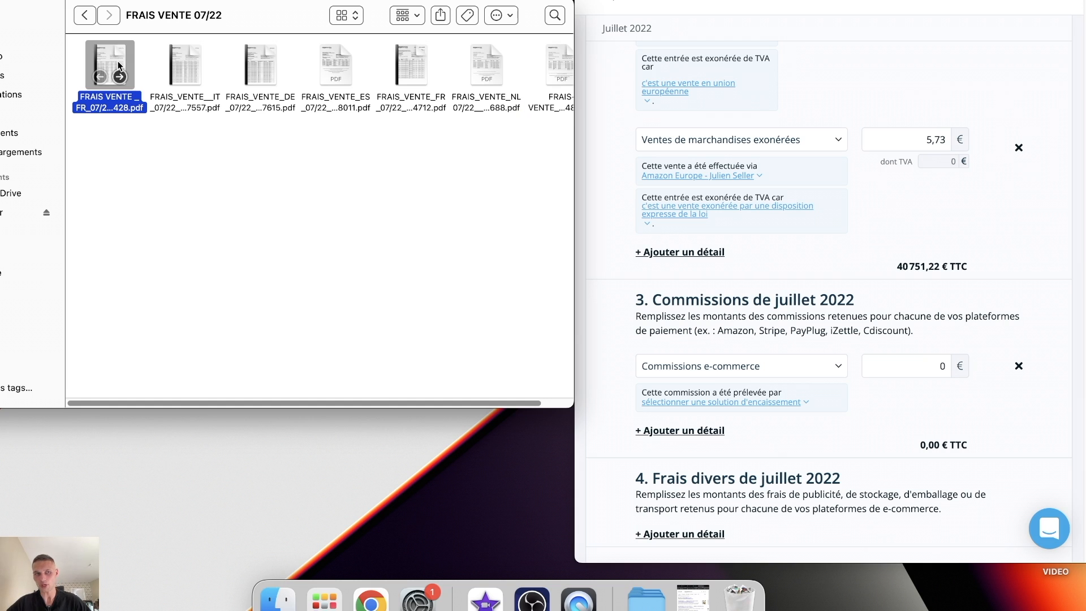
double_click(118, 65)
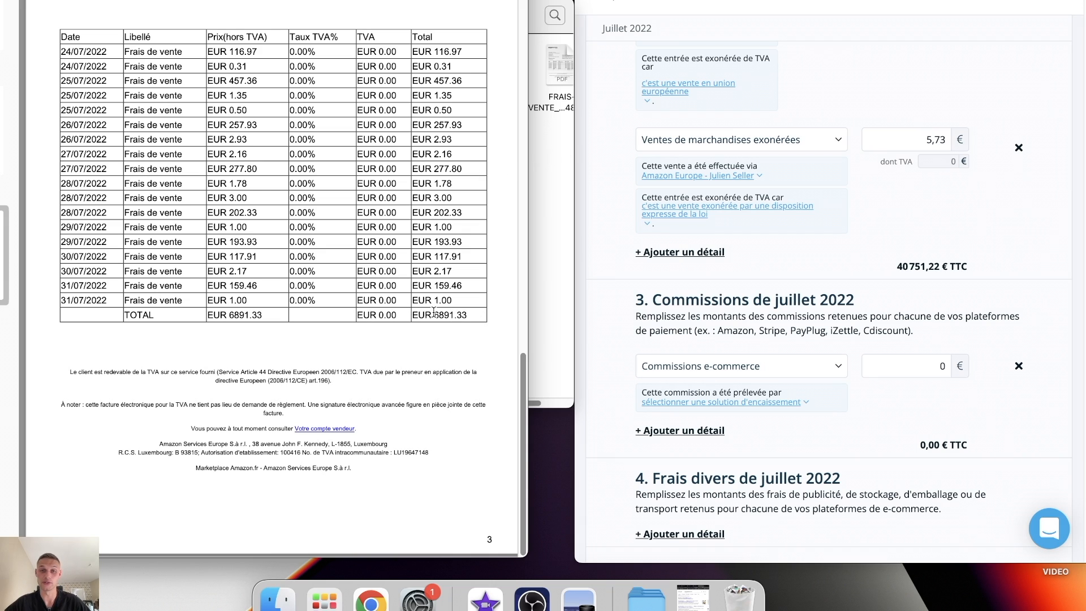
left_click_drag(434, 312, 473, 318)
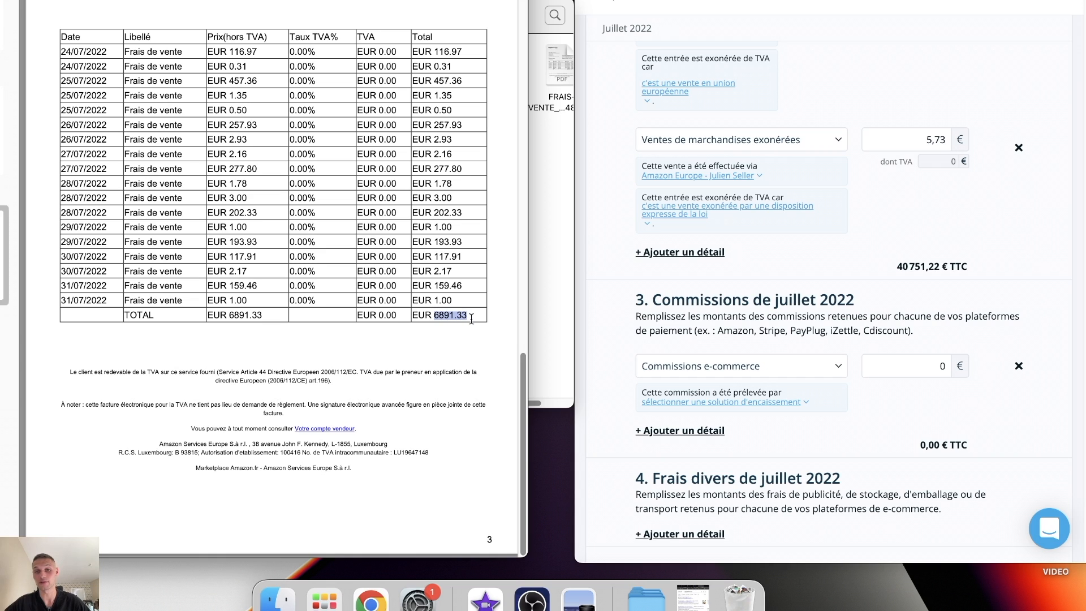
- Set Amazon France as the payment collection solution for the new commission line
left_click(910, 368)
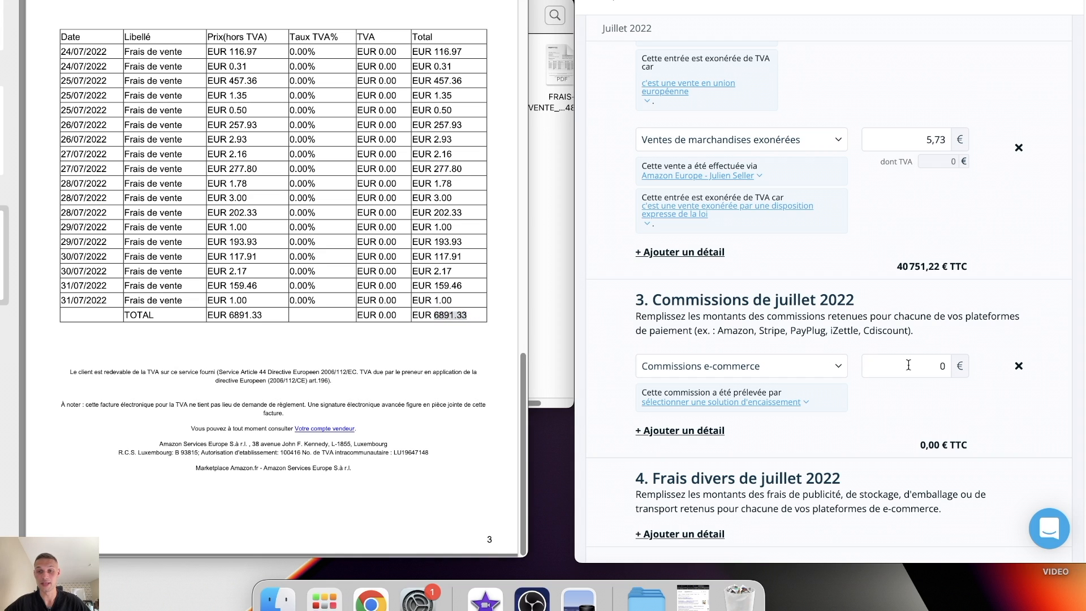
left_click(742, 405)
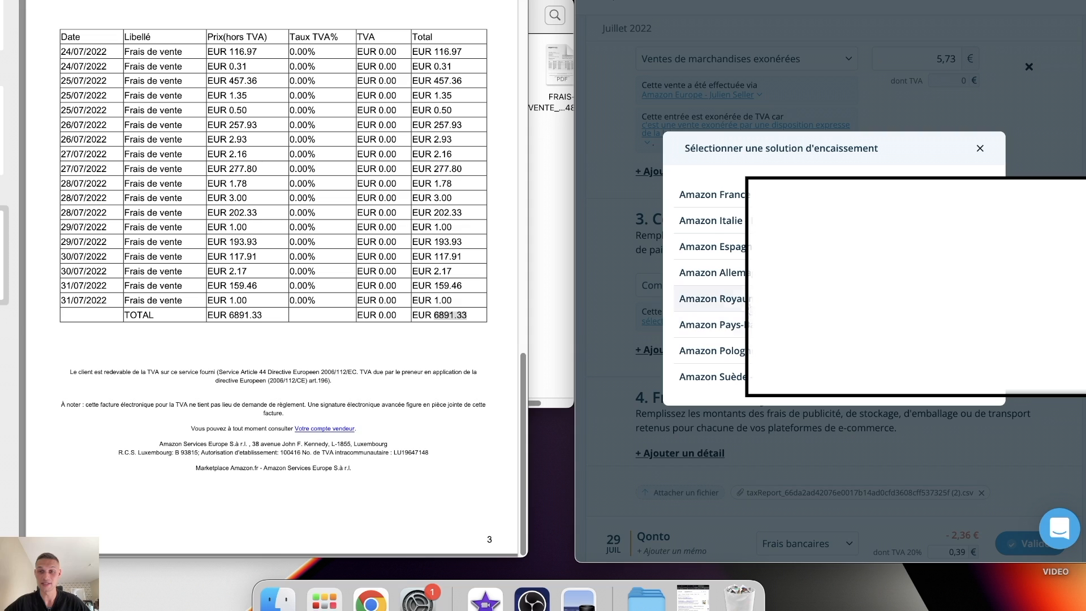
left_click(715, 194)
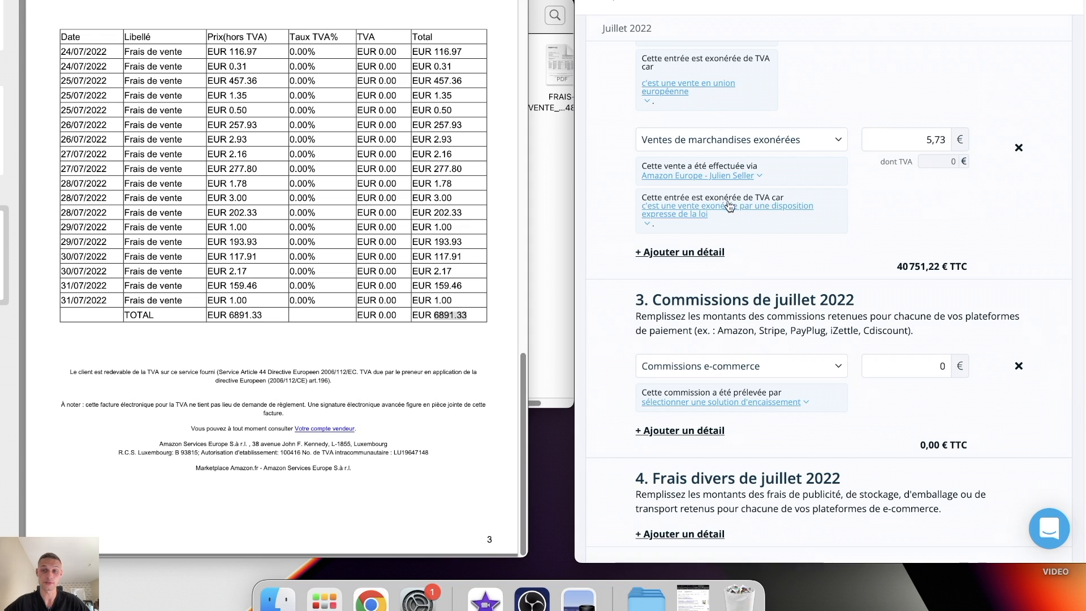
- Set the Amazon France commission amount to 6891,33 € and close the invoice preview
left_click(920, 368)
key("BackSpace")
type("6")
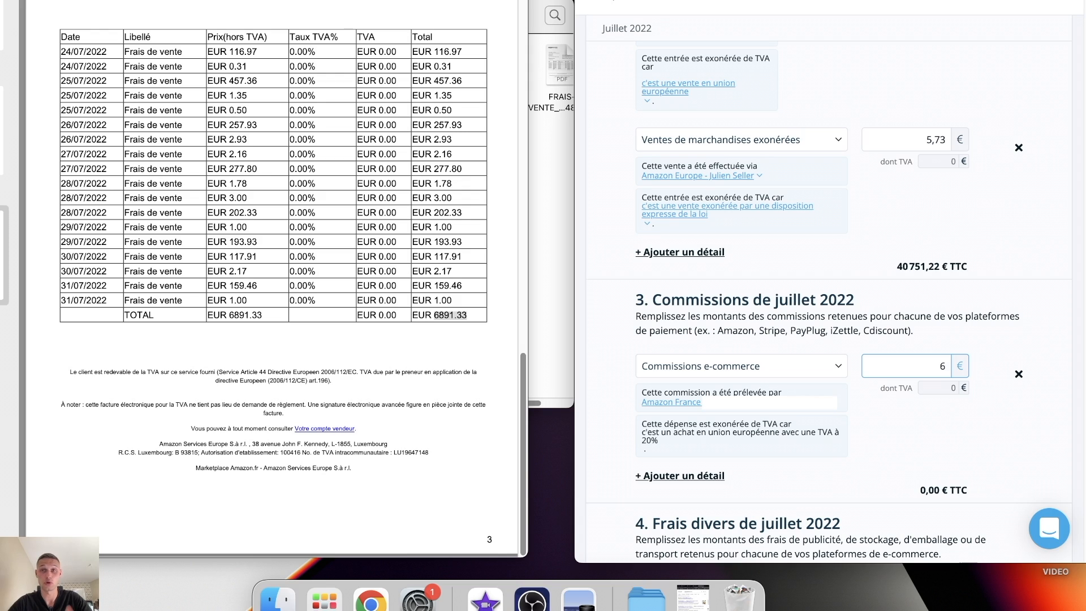
type("891,33")
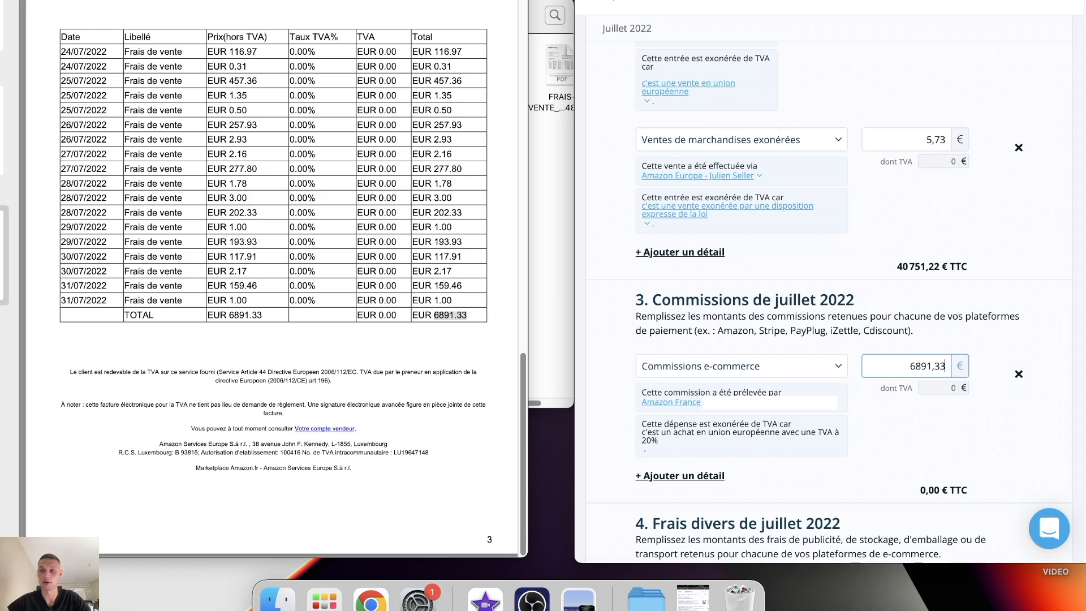
left_click(891, 391)
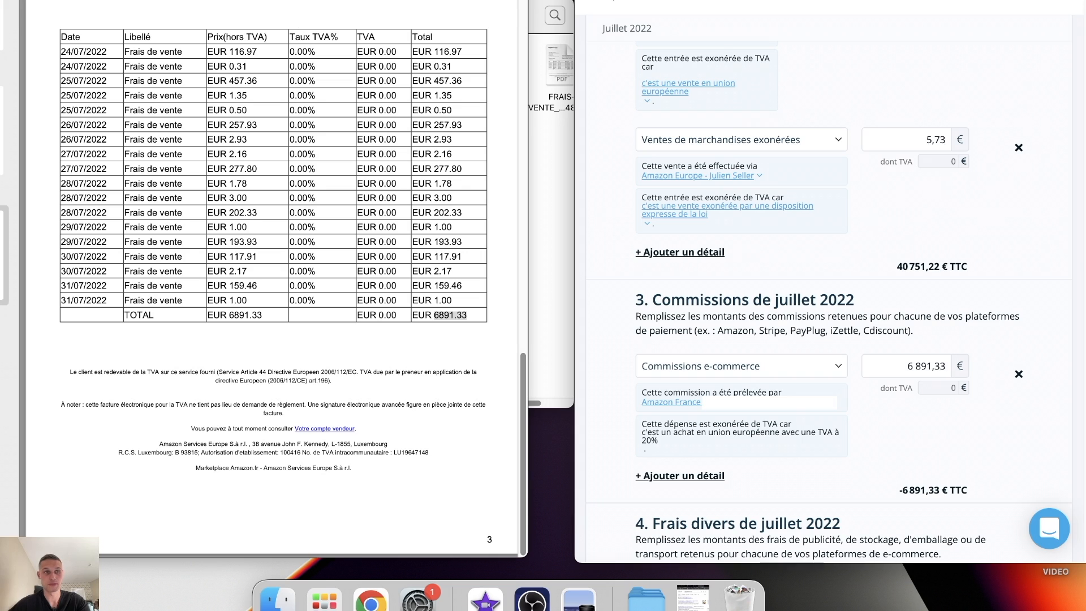
key("space")
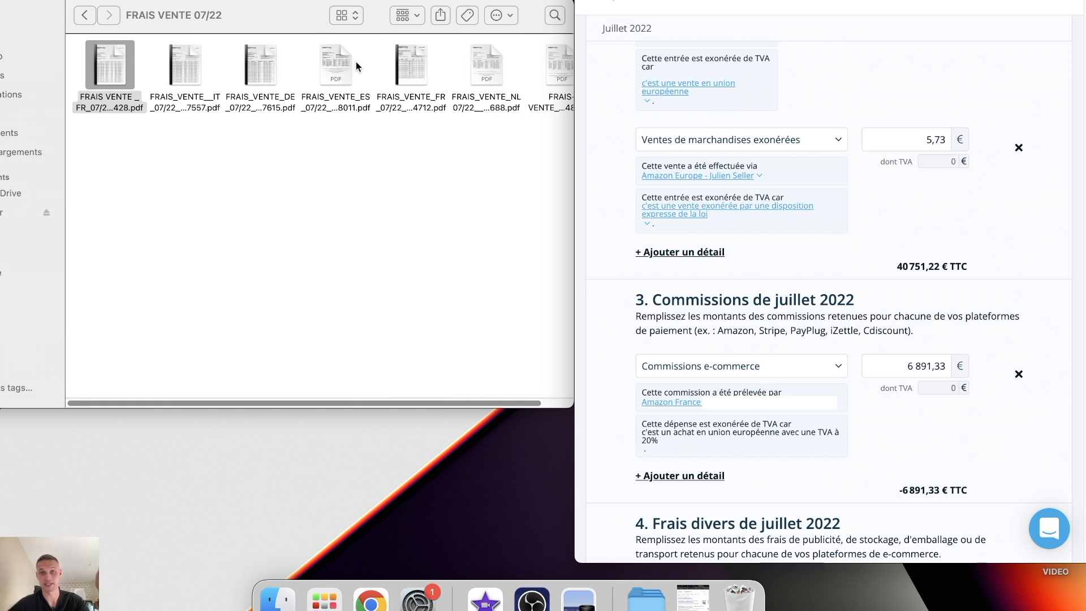
- Review the commission lines for France, Italy, Germany and Spain alongside the remaining sales fee files
left_click_drag(167, 65, 339, 61)
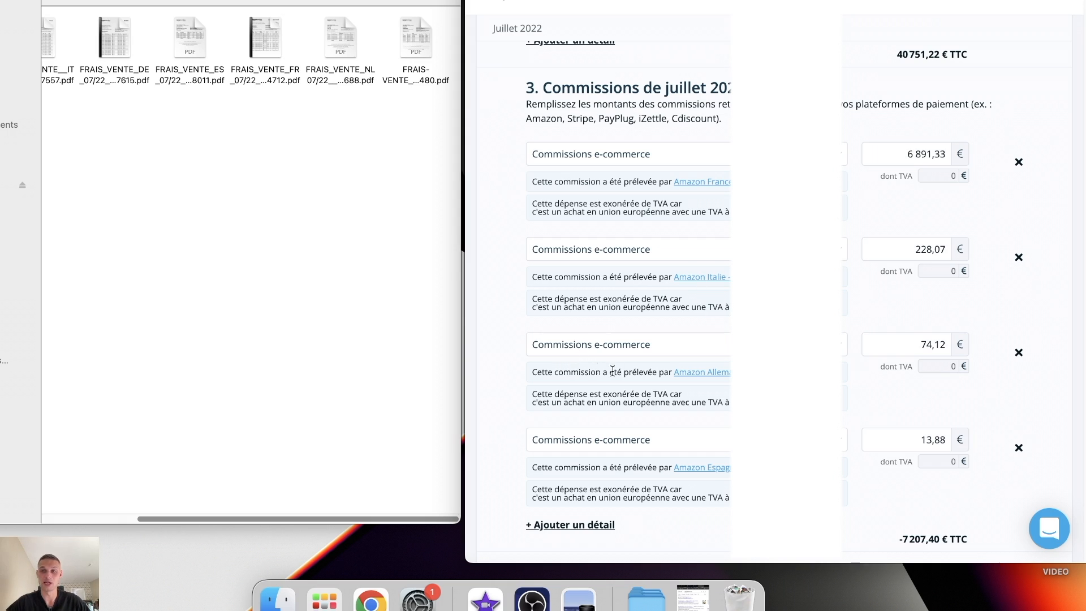
scroll(700, 365, "down", 1)
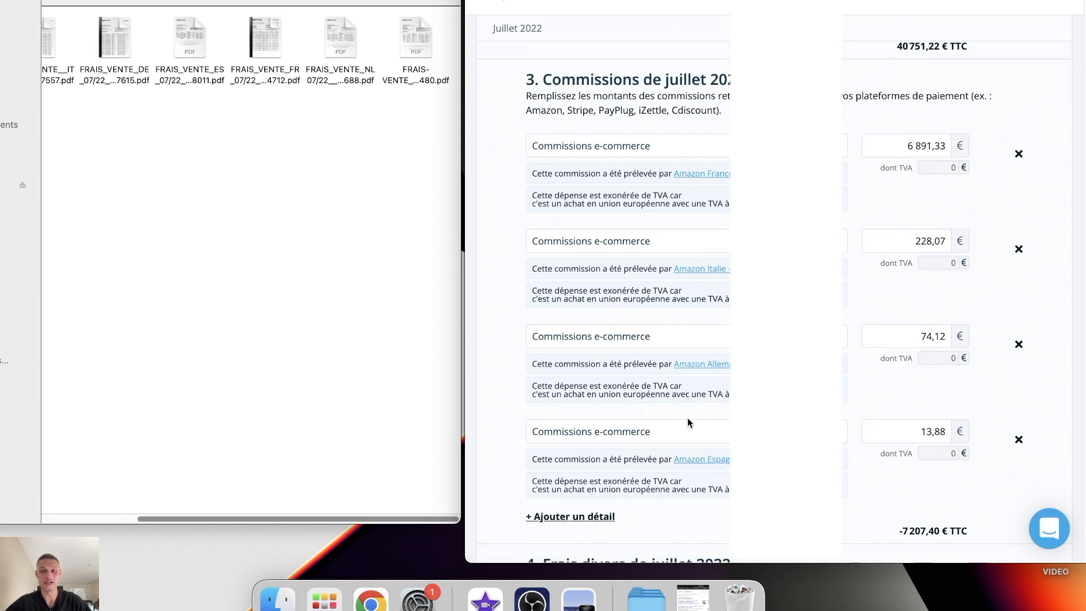
scroll(774, 302, "down", 1)
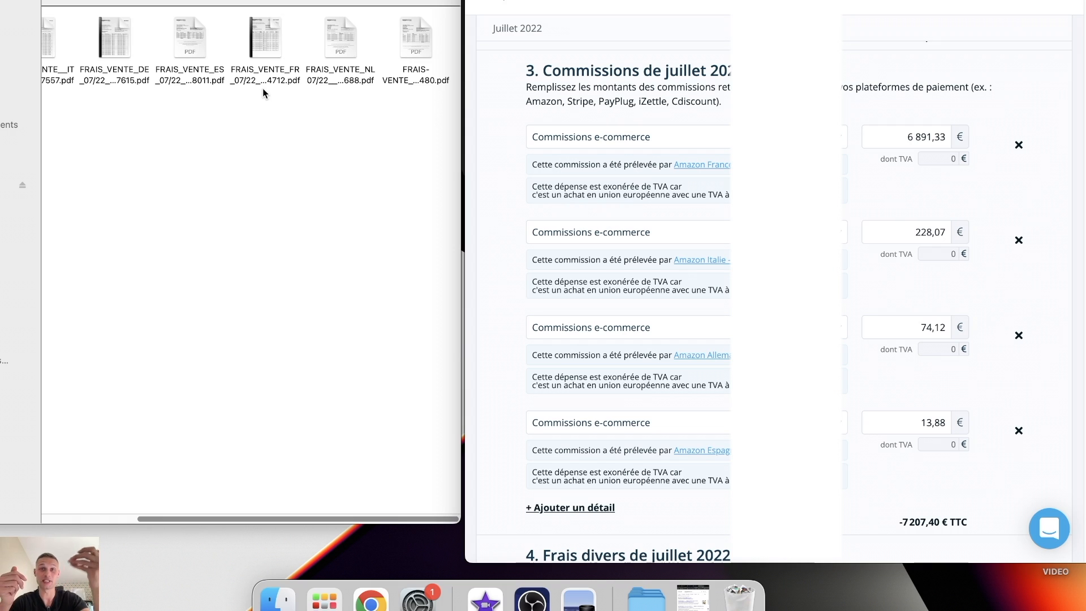
mouse_move(257, 53)
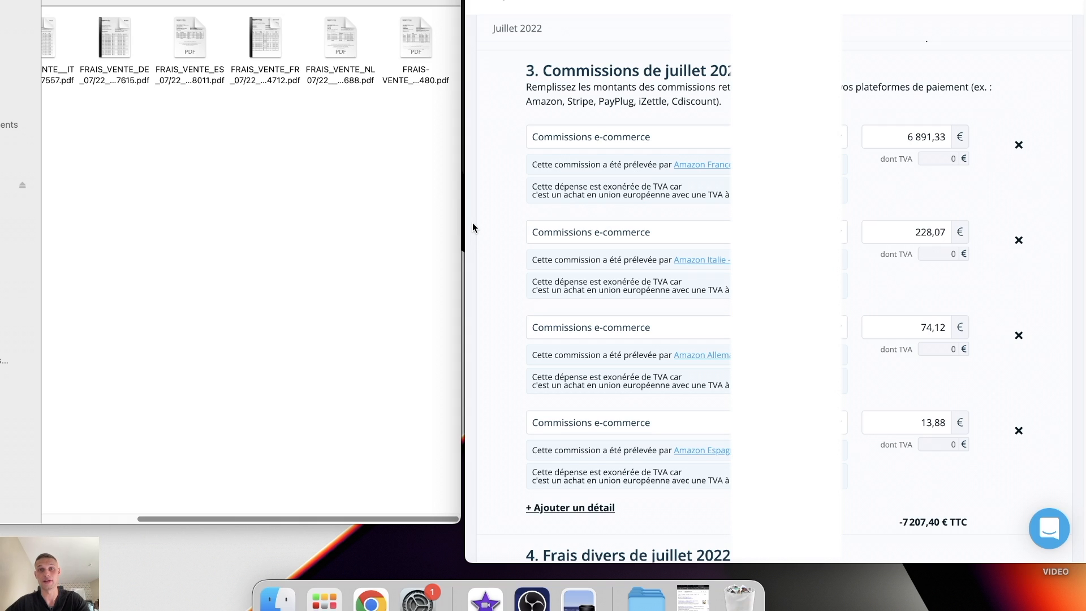
scroll(473, 224, "down", 1)
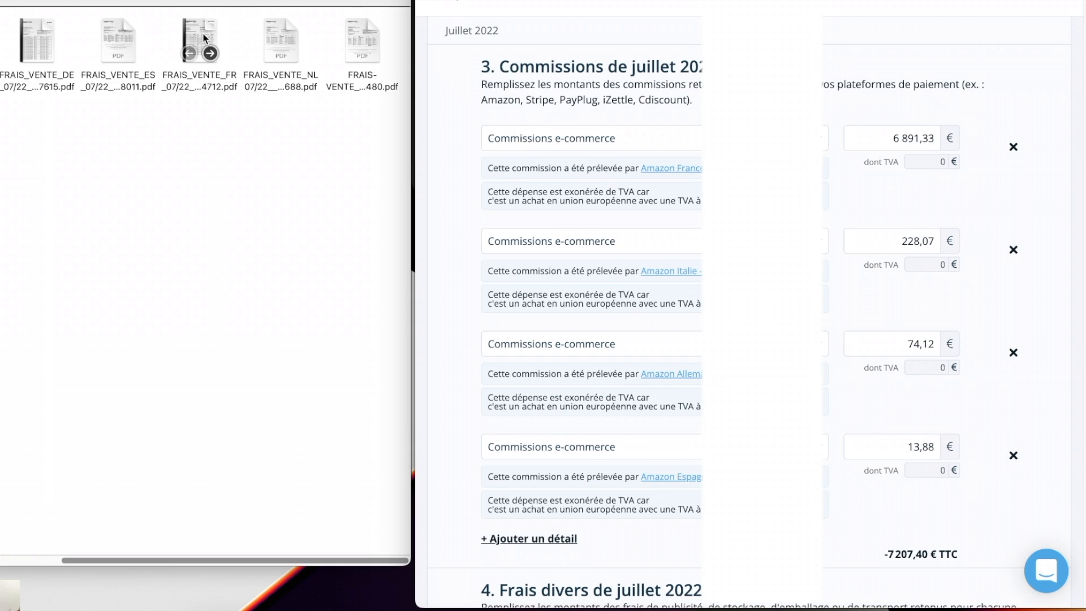
- Display the second French sales fee file, a credit note, and add a commission detail line of -274,20 €
double_click(268, 35)
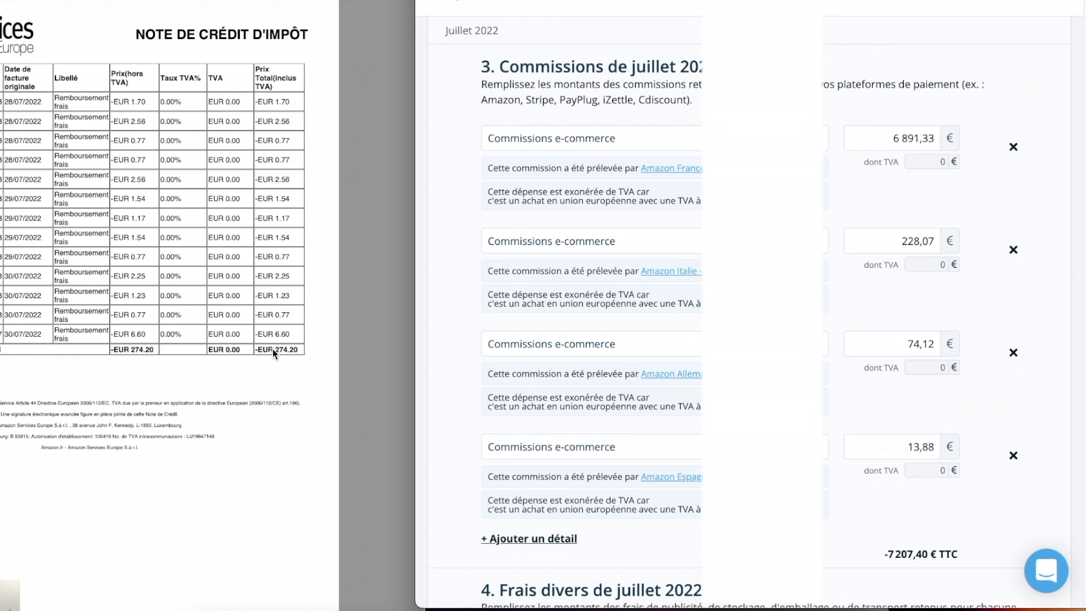
scroll(673, 439, "down", 1)
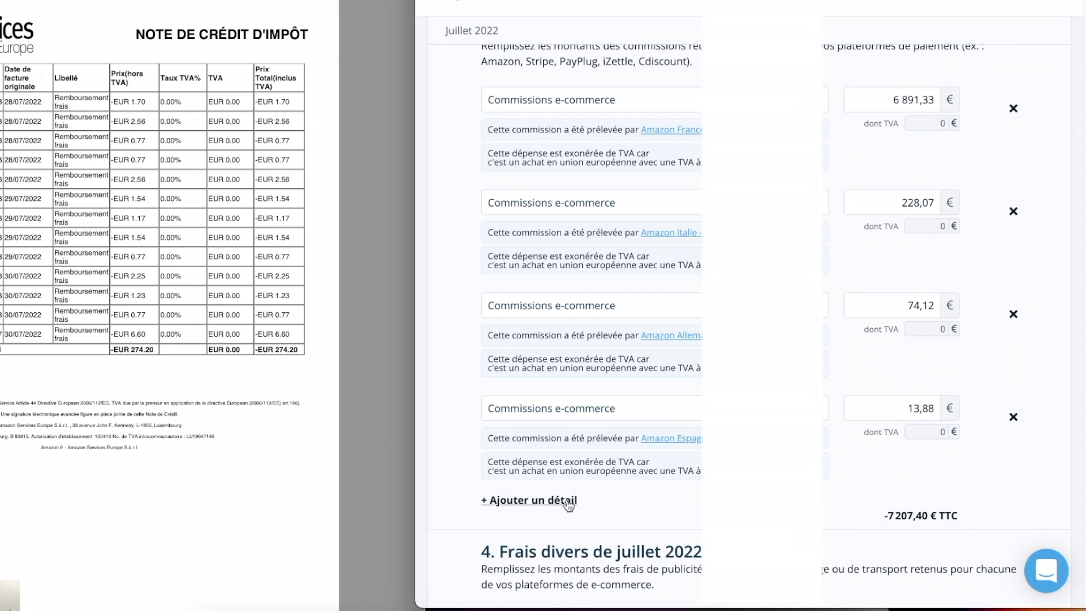
scroll(569, 508, "down", 1)
left_click(567, 466)
scroll(569, 478, "down", 1)
left_click(940, 460)
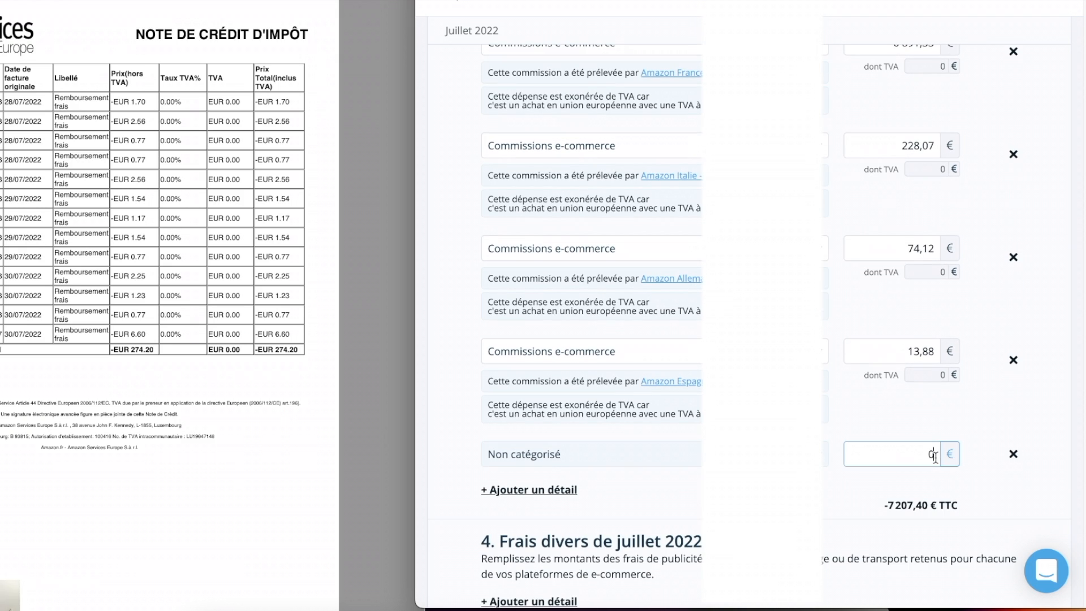
key("BackSpace")
type("-274,2")
left_click(855, 488)
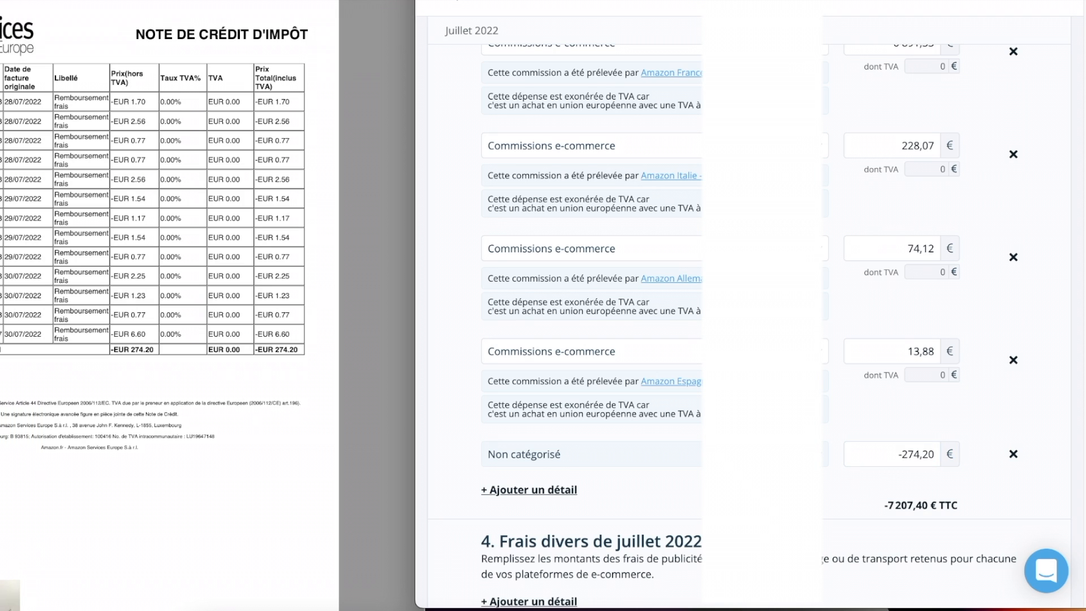
- Add another blank commission detail line and categorise the -274,20 € line as a Commissions e-commerce refund
left_click(529, 490)
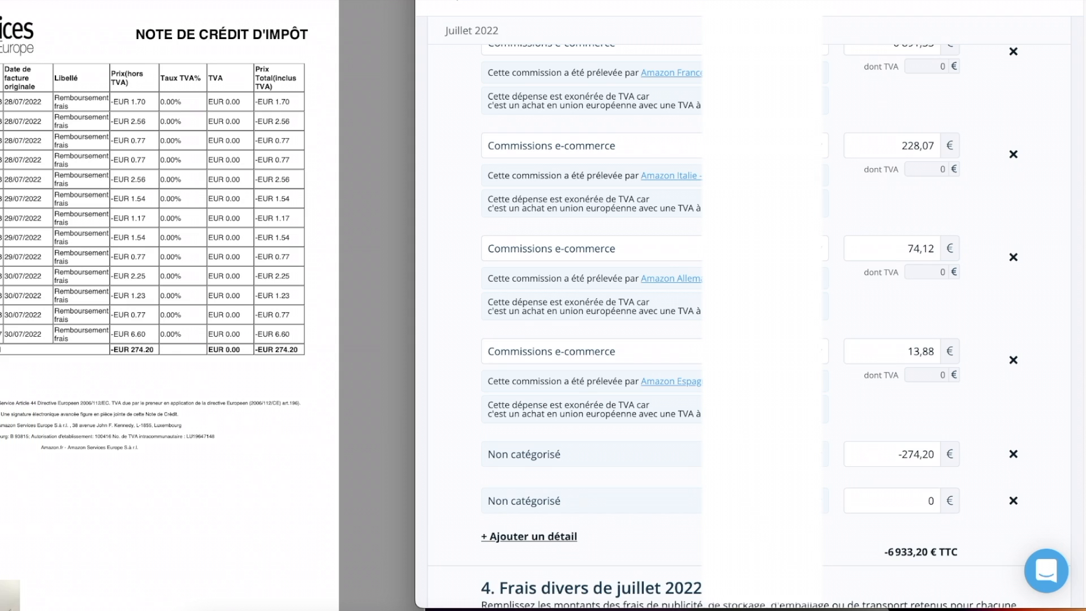
left_click(691, 453)
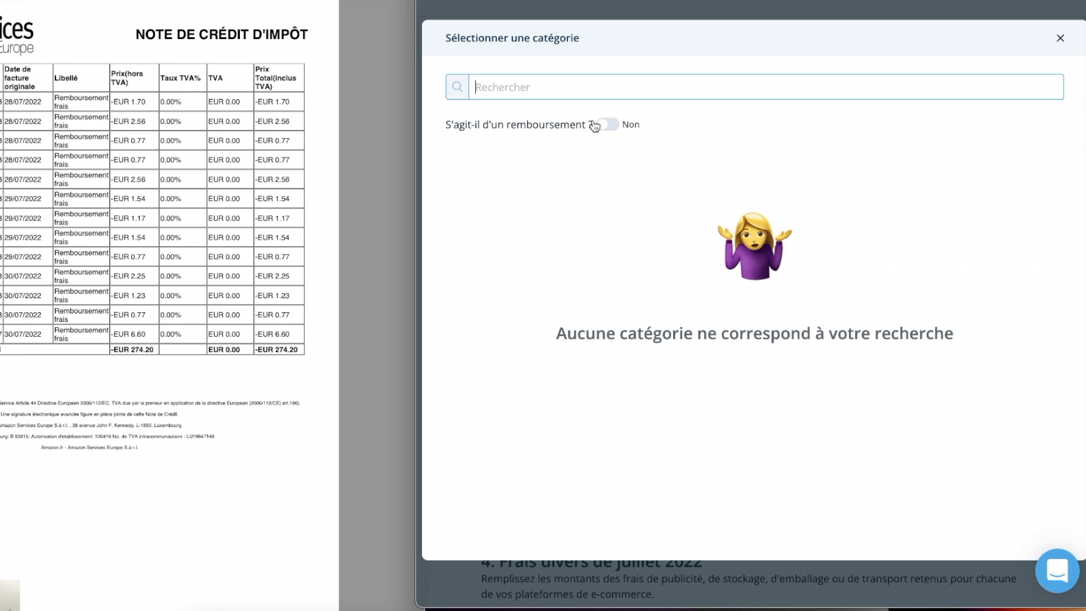
left_click(607, 125)
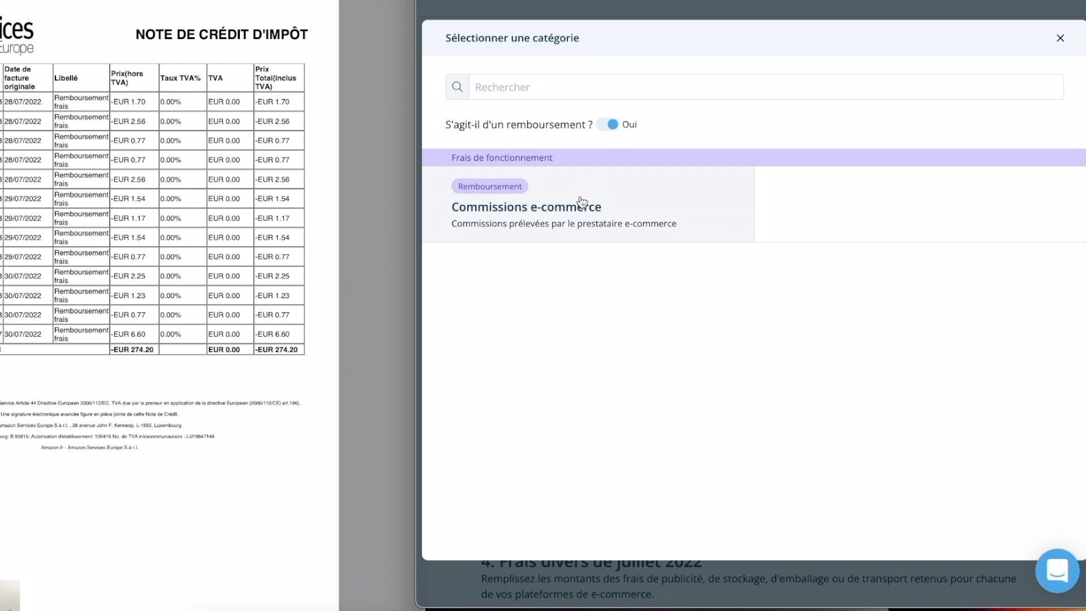
left_click(493, 205)
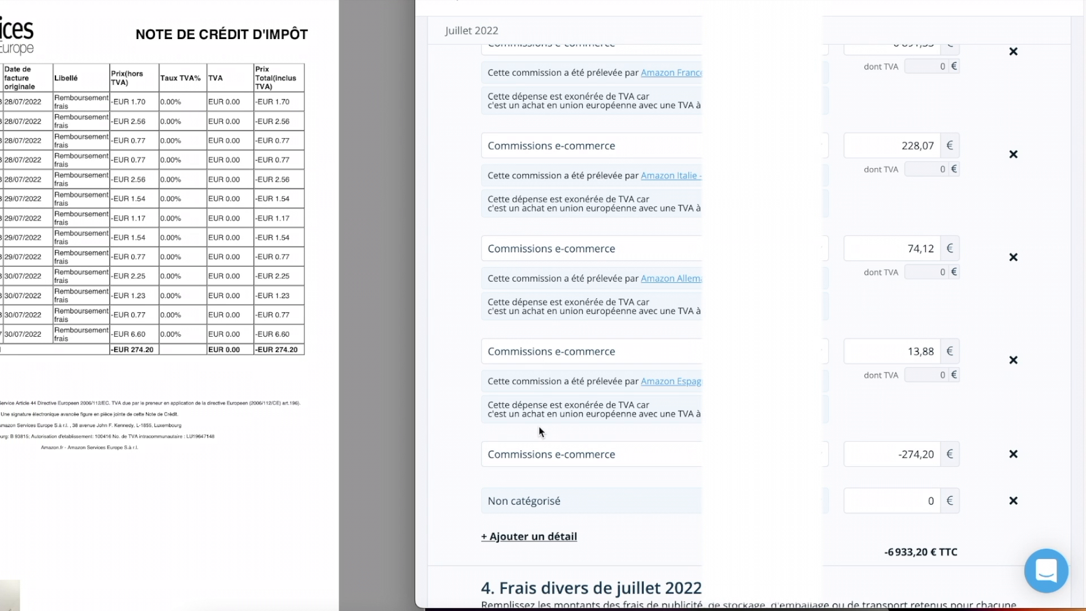
- Set Amazon France as the payment collection solution for the -274,20 € refund line
scroll(592, 481, "down", 1)
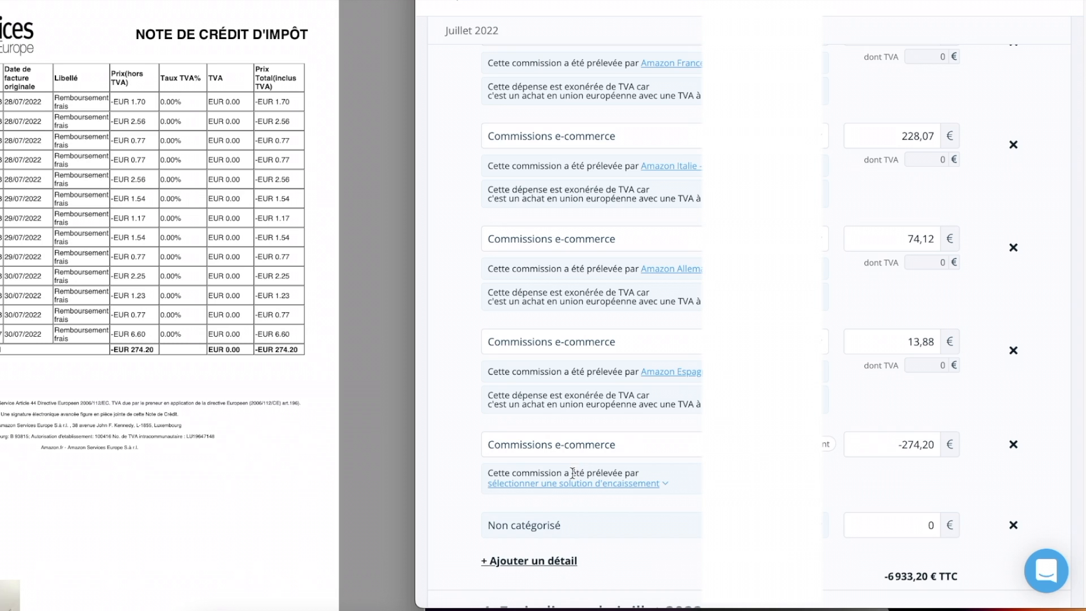
left_click(572, 484)
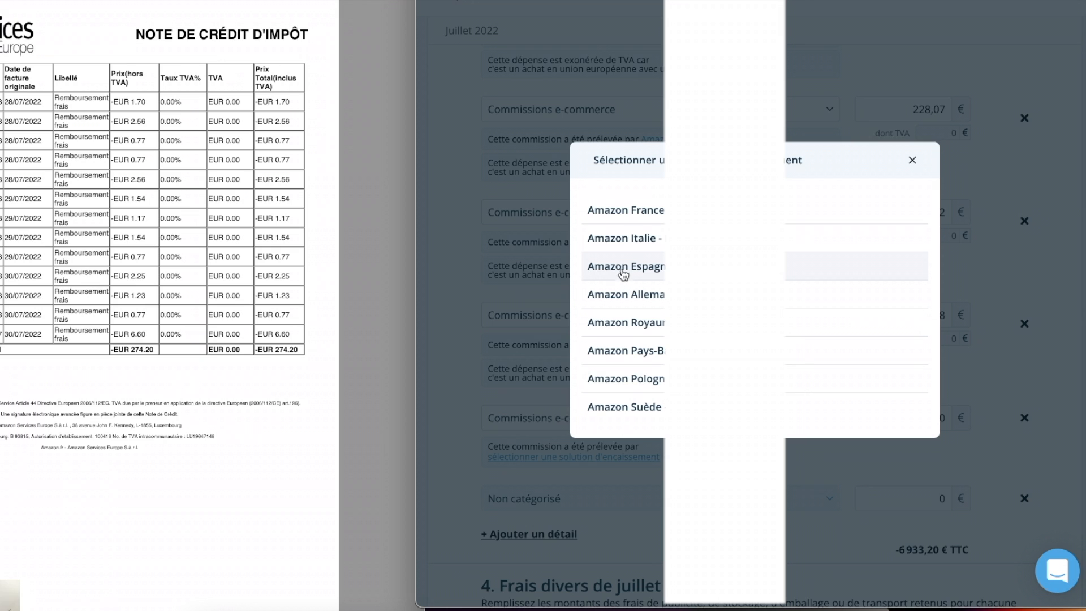
left_click(627, 220)
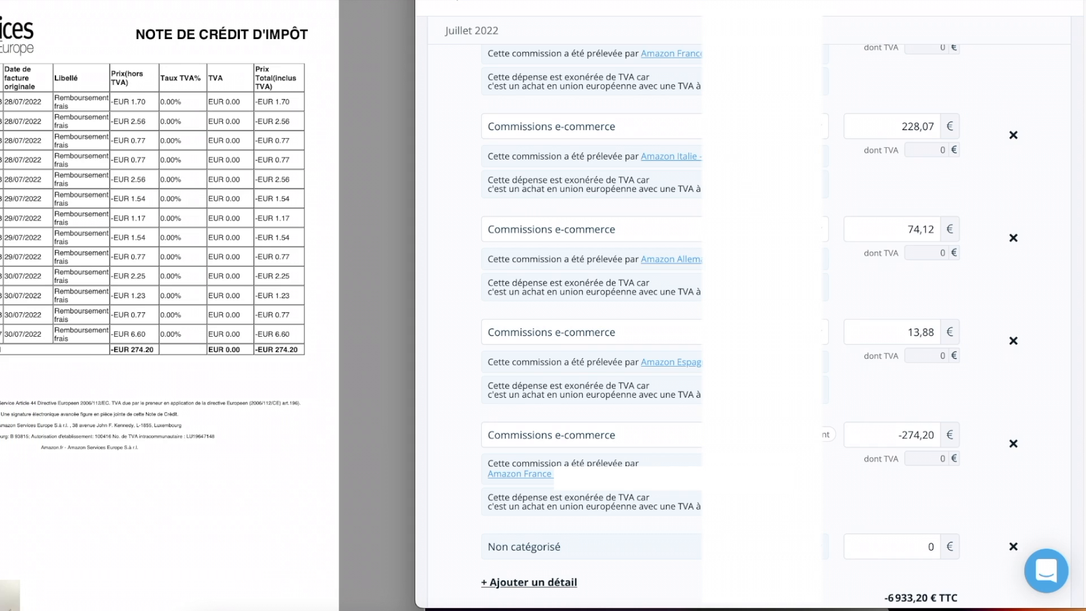
- Look up the 29/07/2022 pound-to-euro exchange rate for the UK sales fee invoice, then return to the July commission lines
scroll(736, 328, "down", 3)
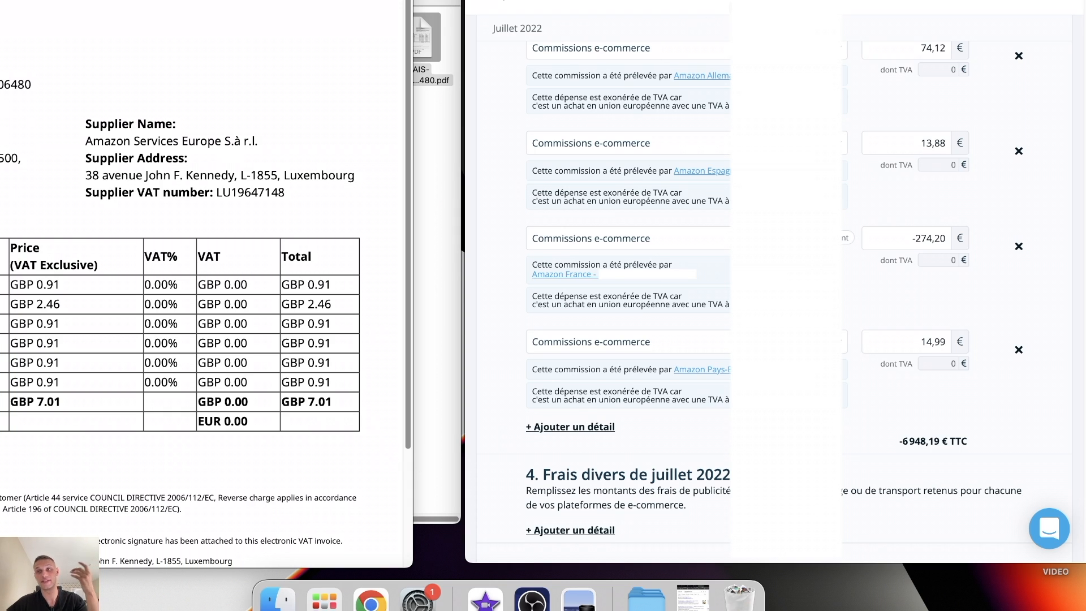
key("ctrl+Tab")
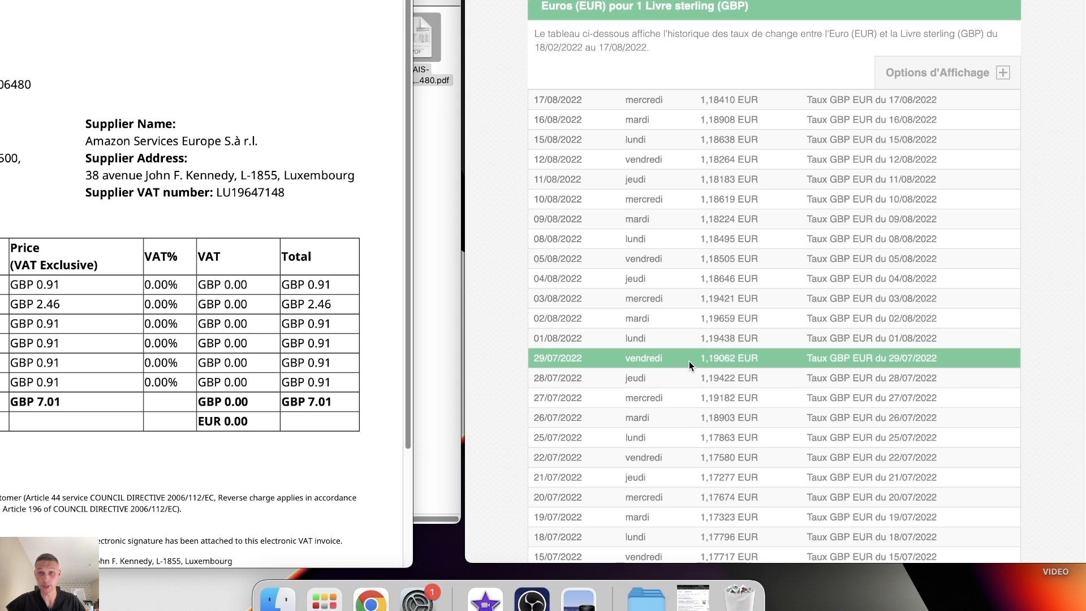
key("ctrl+Tab")
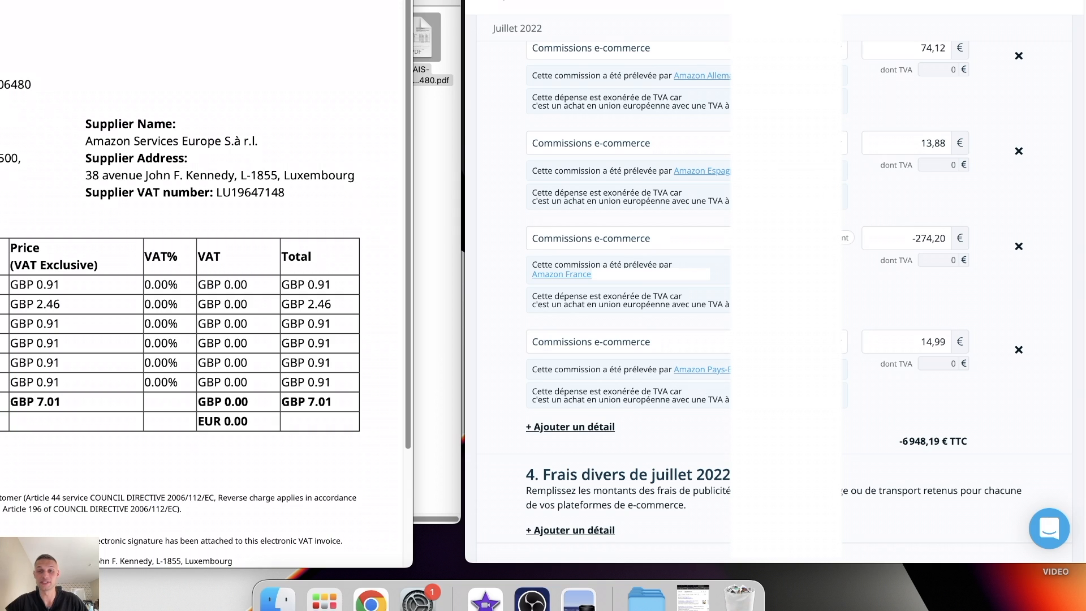
- Add a Commissions e-commerce detail line with Amazon Royaume-Uni as its payment collection solution
left_click(601, 432)
left_click(578, 174)
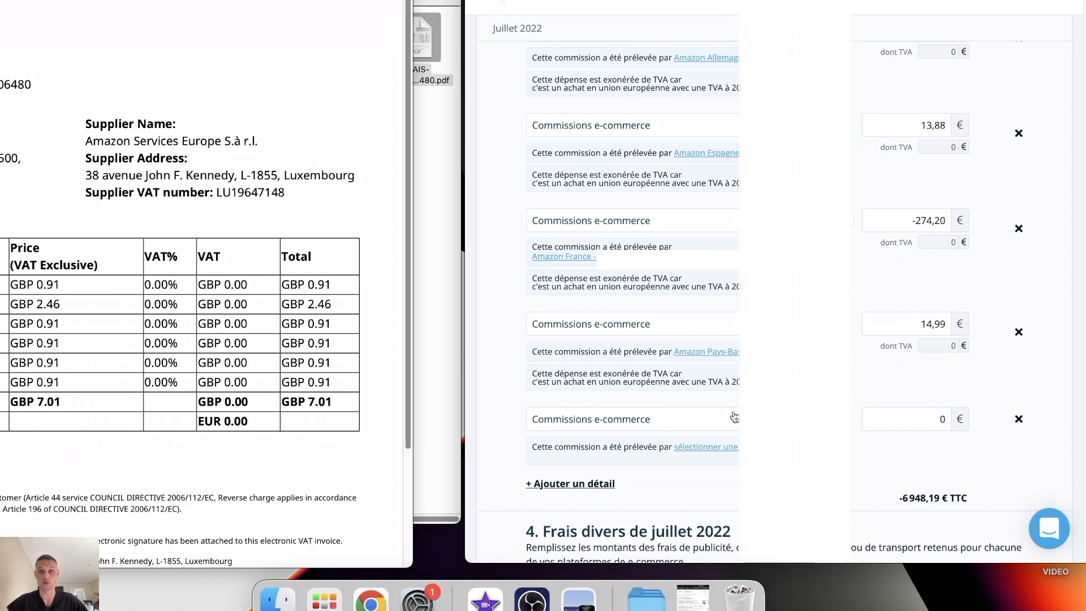
left_click(702, 452)
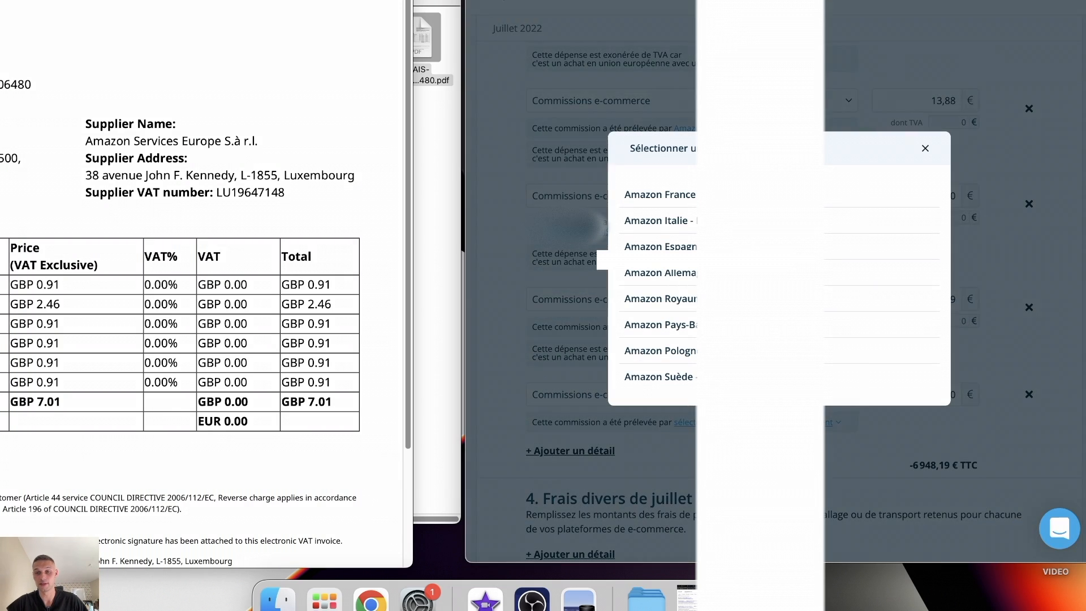
left_click(955, 450)
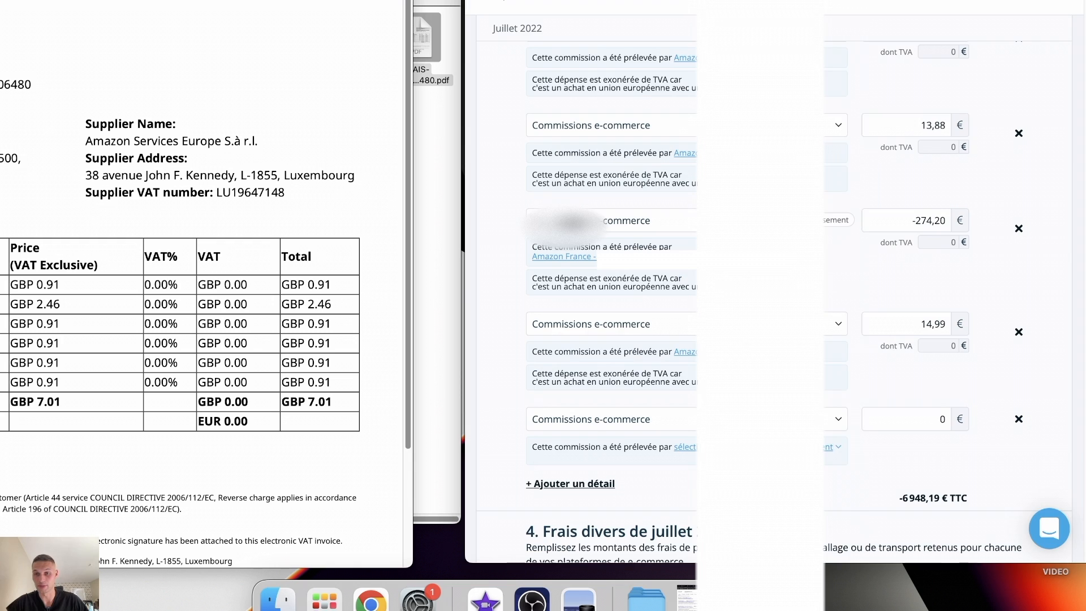
- Set the Amazon Royaume-Uni commission amount to 8,35 €
left_click(937, 412)
key("BackSpace")
type("8,35")
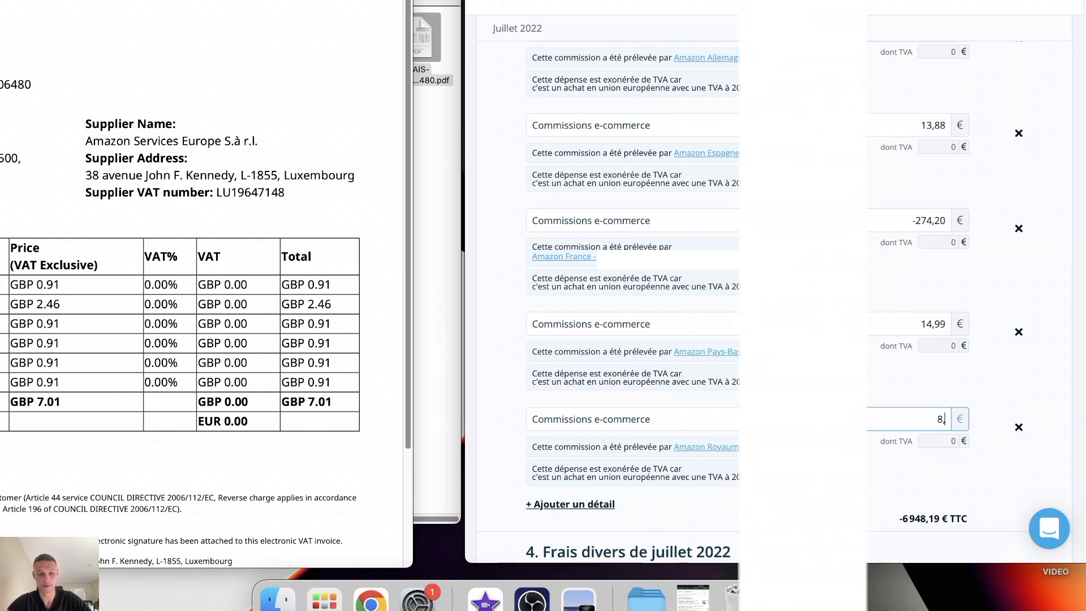
left_click(878, 471)
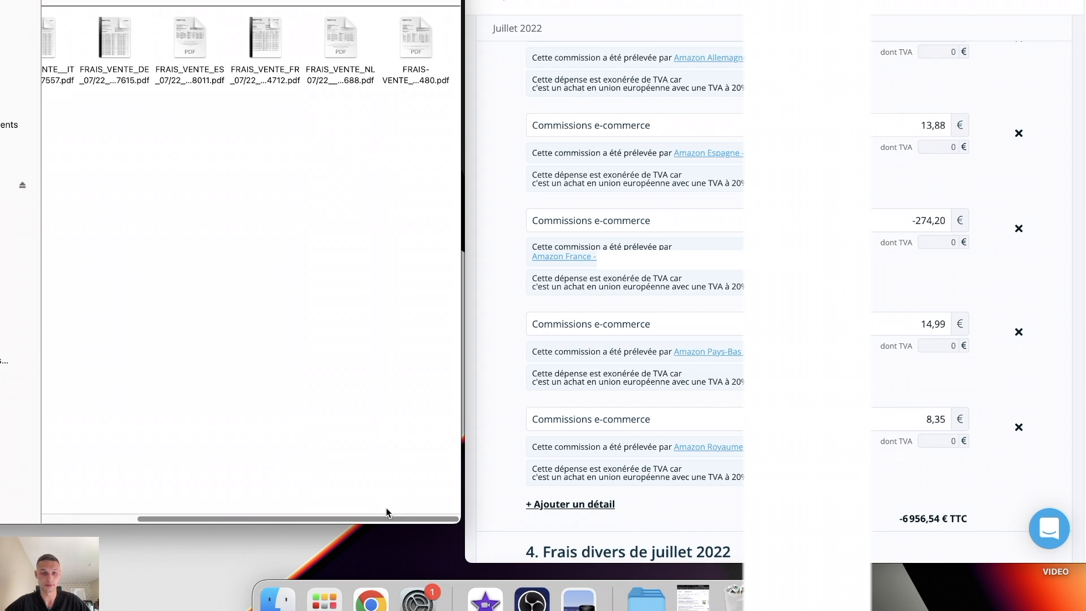
- Review the sales fee files against the commission lines down to the Frais divers section, and go back to the parent folder of fee folders
left_click(416, 54)
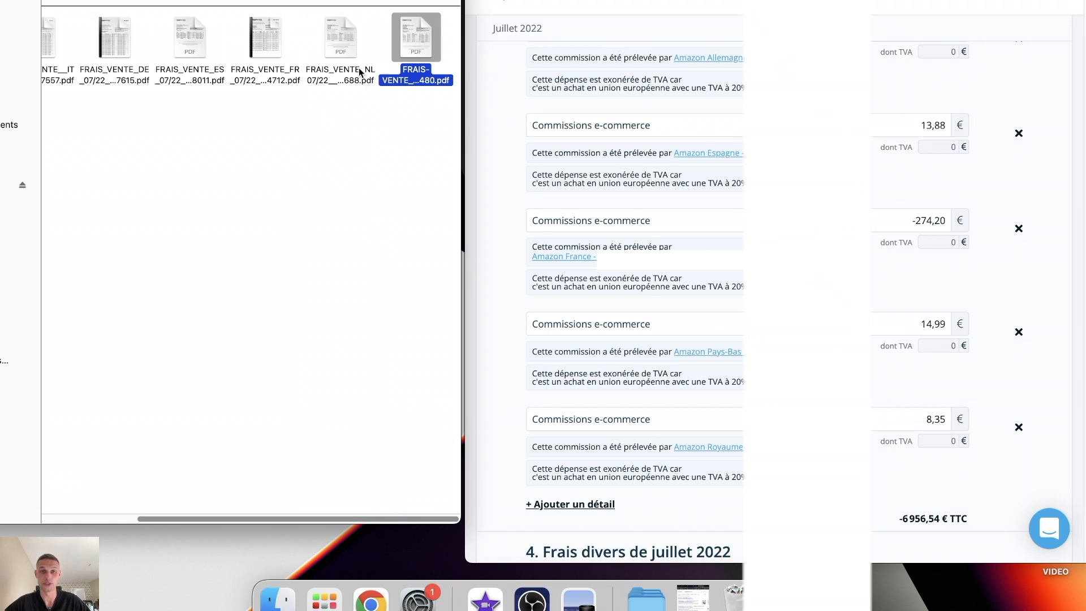
left_click_drag(342, 518, 250, 512)
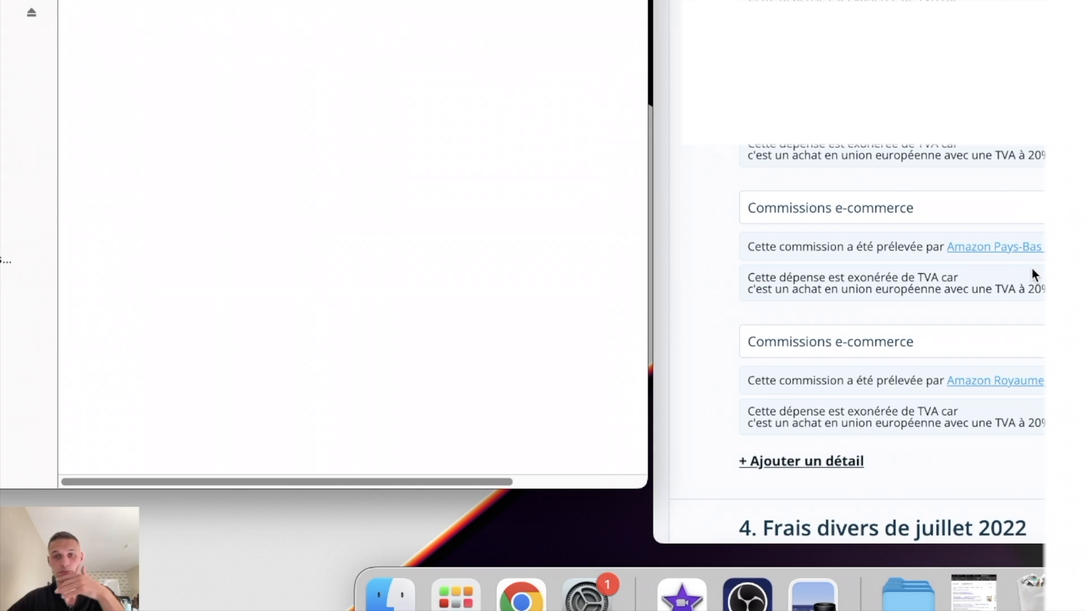
scroll(736, 366, "down", 5)
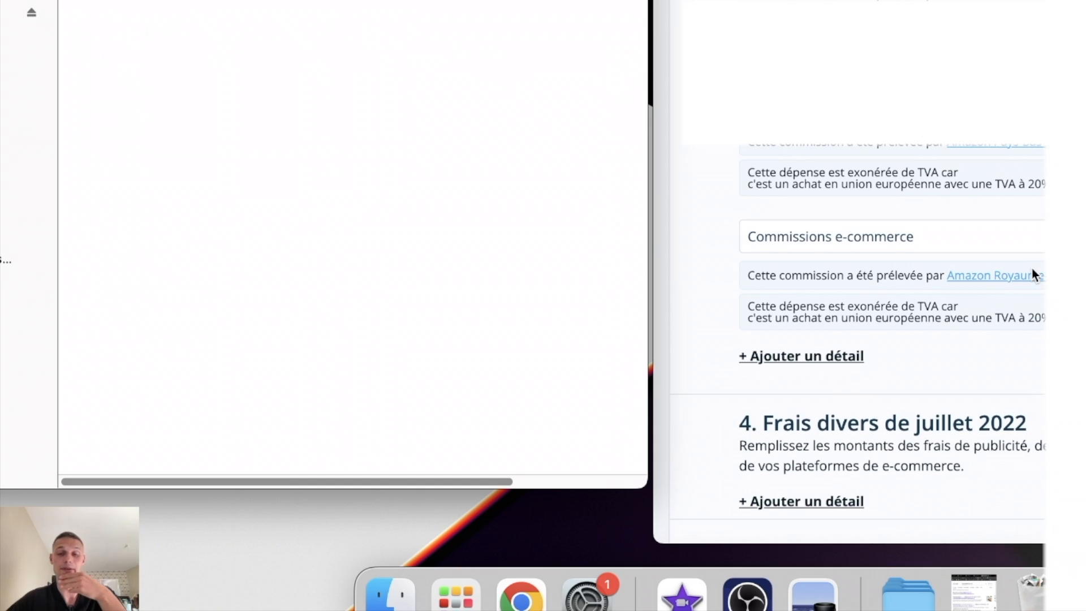
scroll(1032, 271, "down", 1)
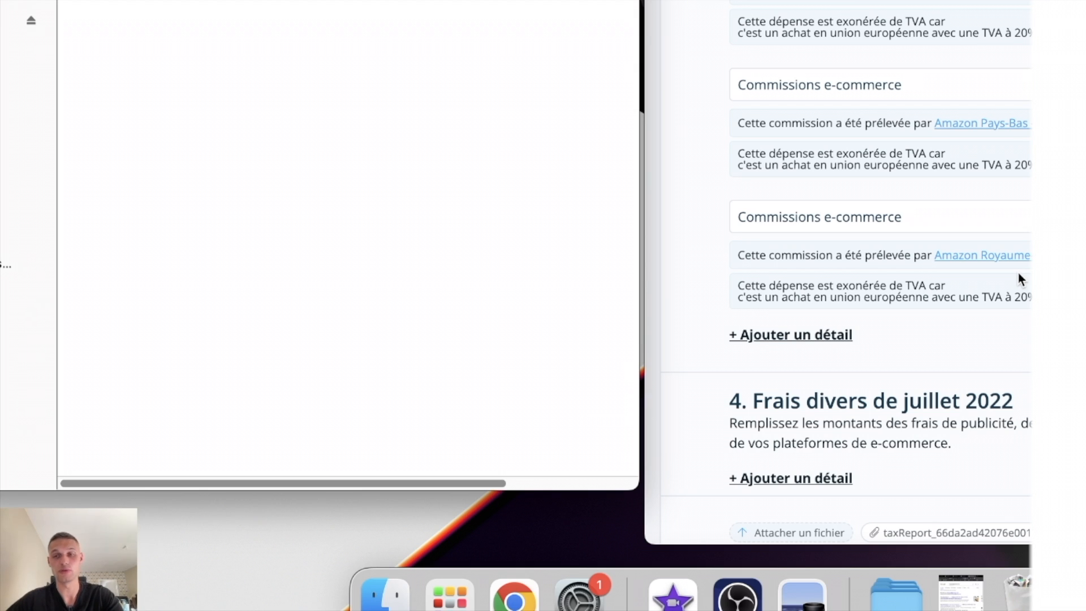
scroll(1019, 273, "down", 5)
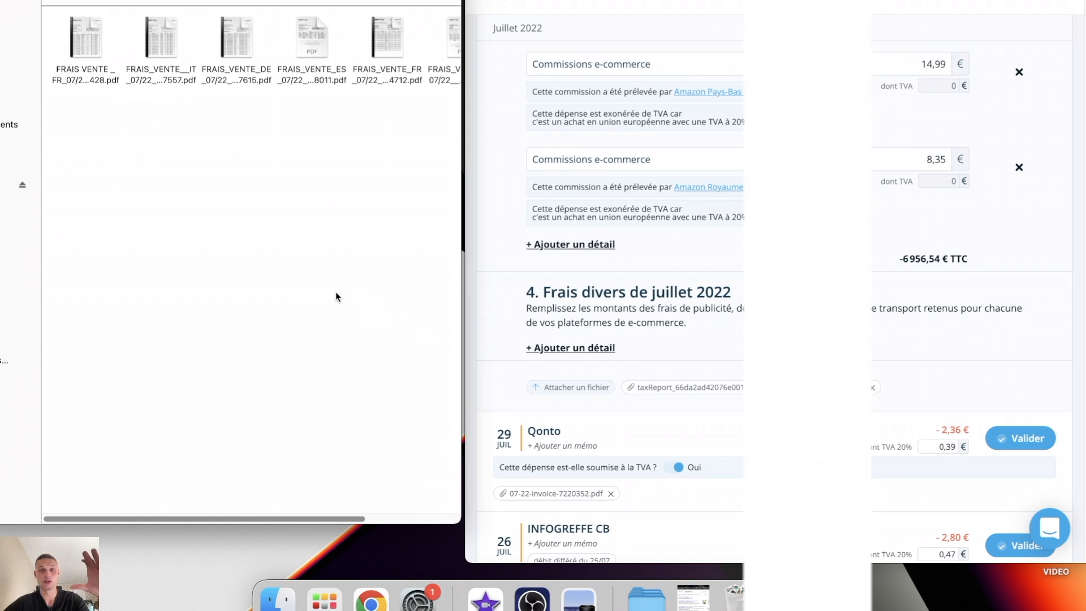
left_click(53, 1)
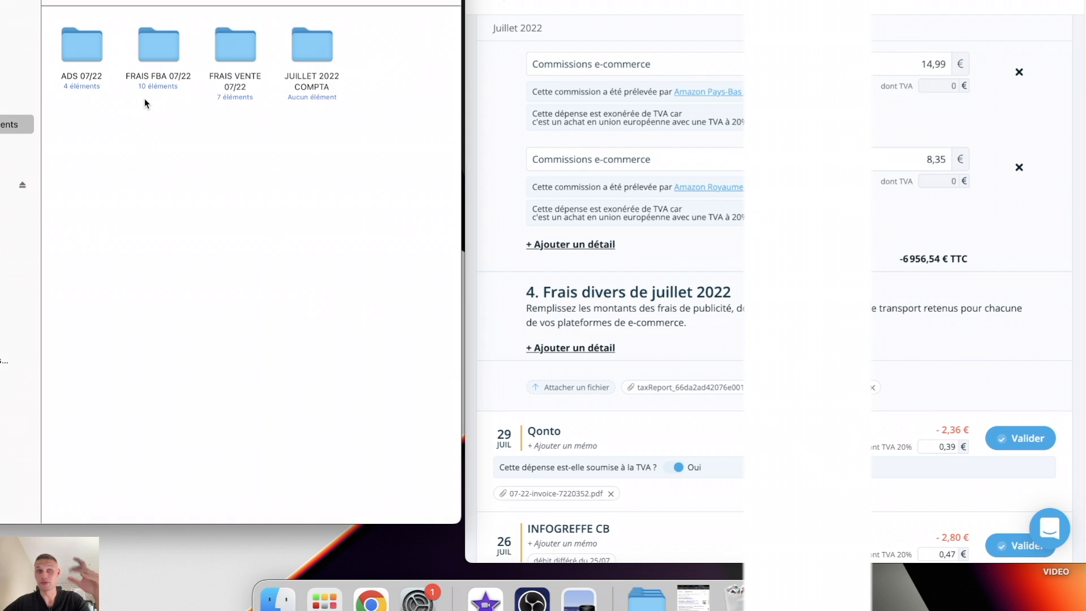